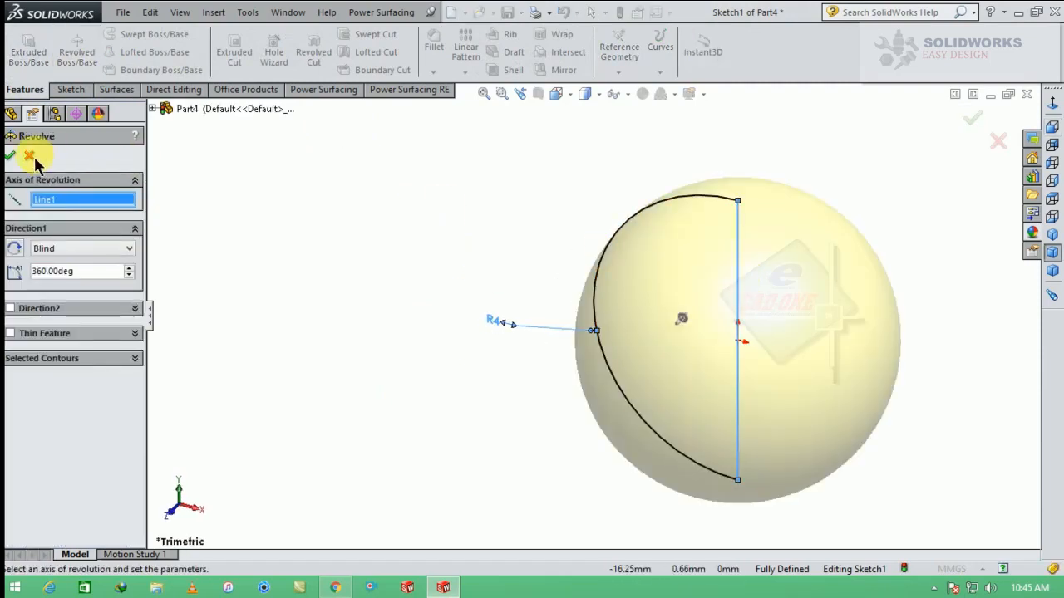
# Revolve the half-circle profile 360 degrees about its straight line into a solid sphere, shown in isometric view
pyautogui.click(10, 157)
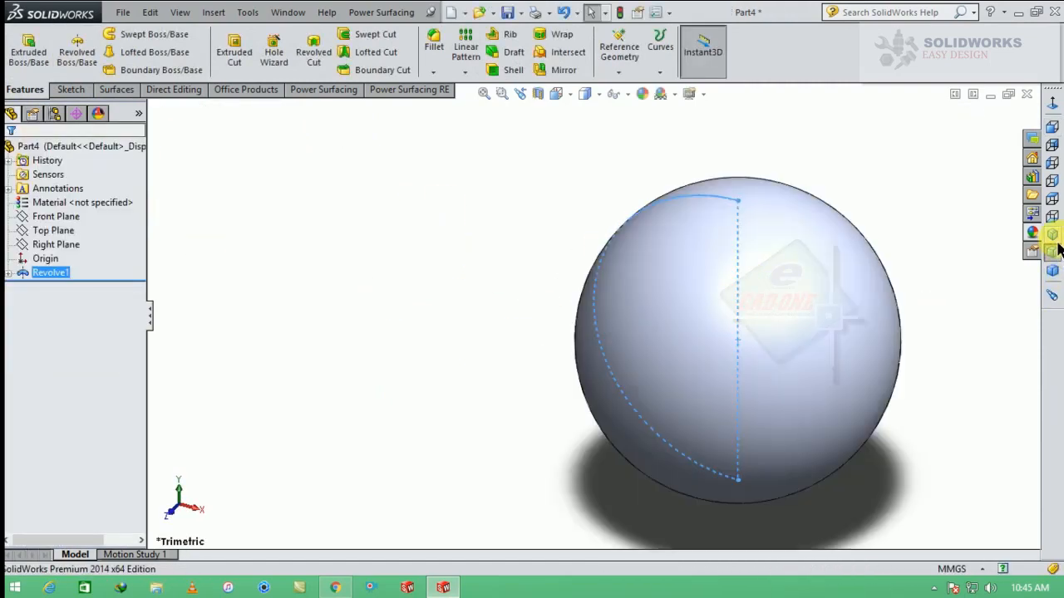
pyautogui.click(1031, 239)
pyautogui.click(793, 257)
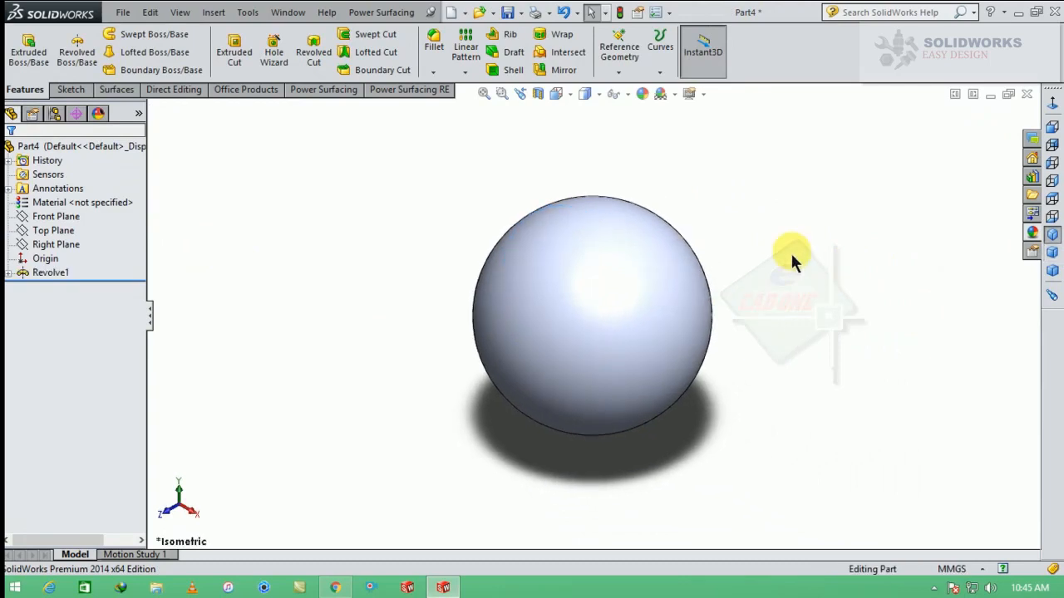
# Start a sketch on the Right Plane and draw a circle about 4.2 mm in diameter centred on the origin
pyautogui.click(62, 231)
pyautogui.click(64, 218)
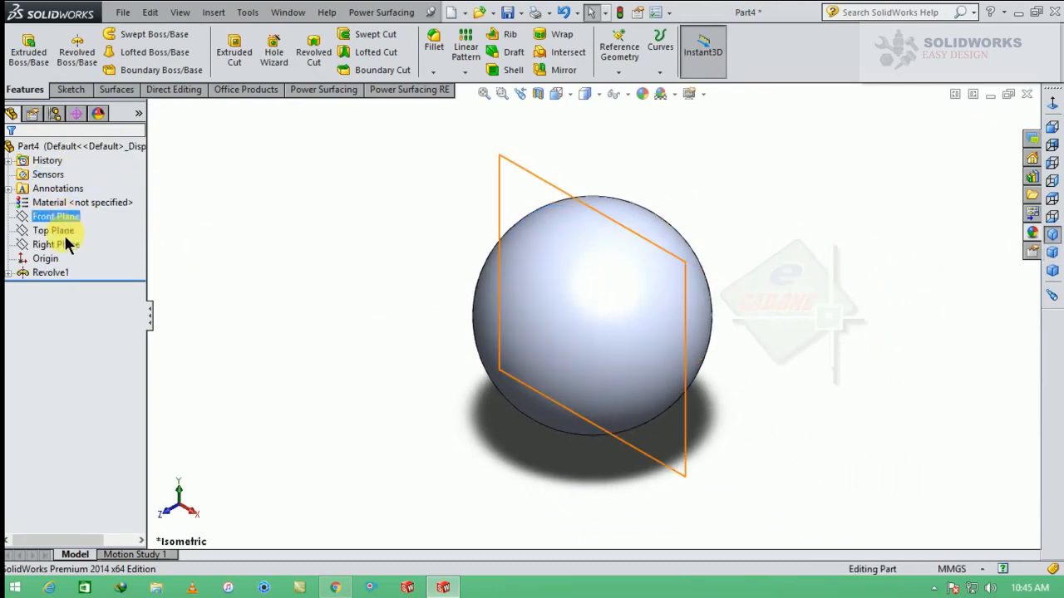
pyautogui.click(69, 244)
pyautogui.click(80, 217)
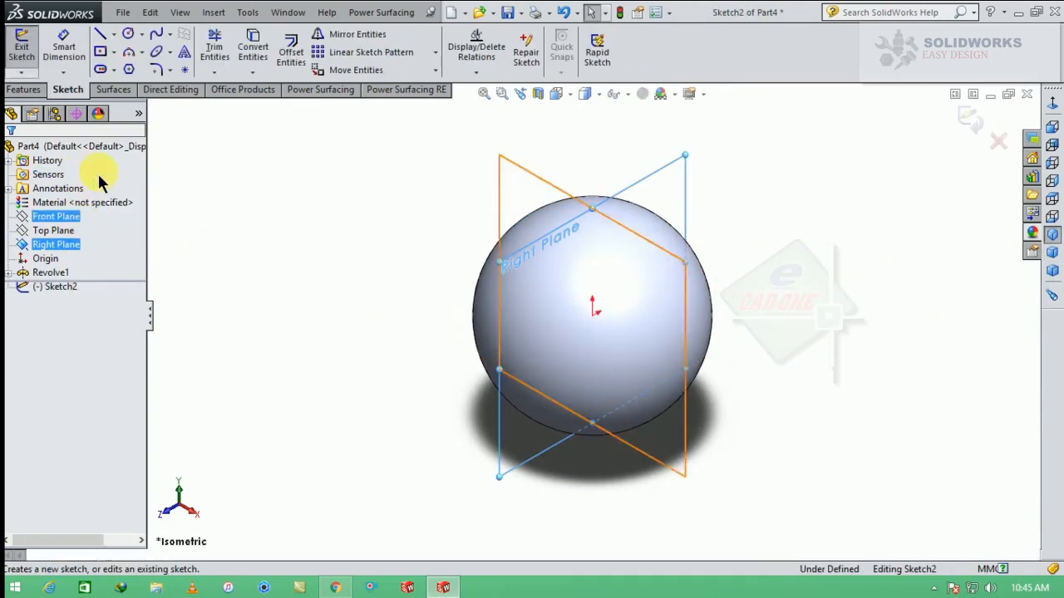
pyautogui.click(129, 35)
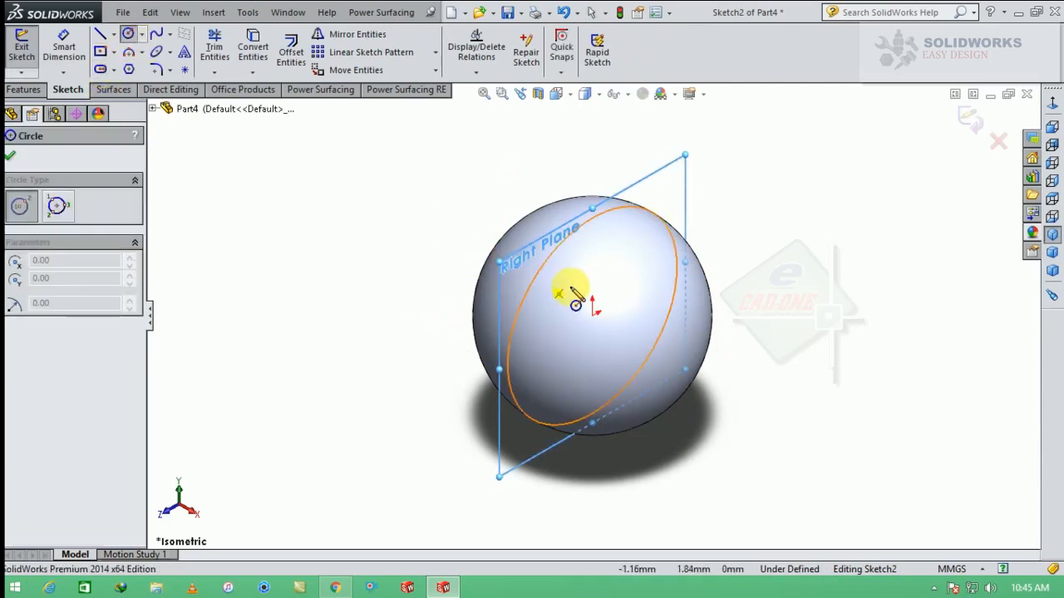
pyautogui.moveTo(595, 314); pyautogui.dragTo(637, 274)
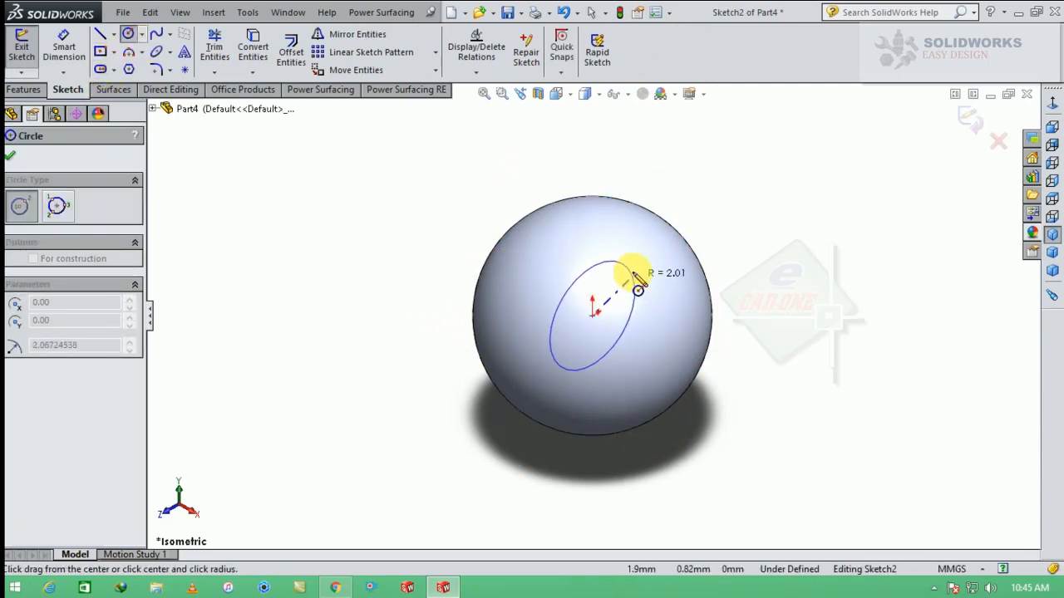
# Dimension the Right Plane circle's diameter to 8 mm
pyautogui.click(65, 46)
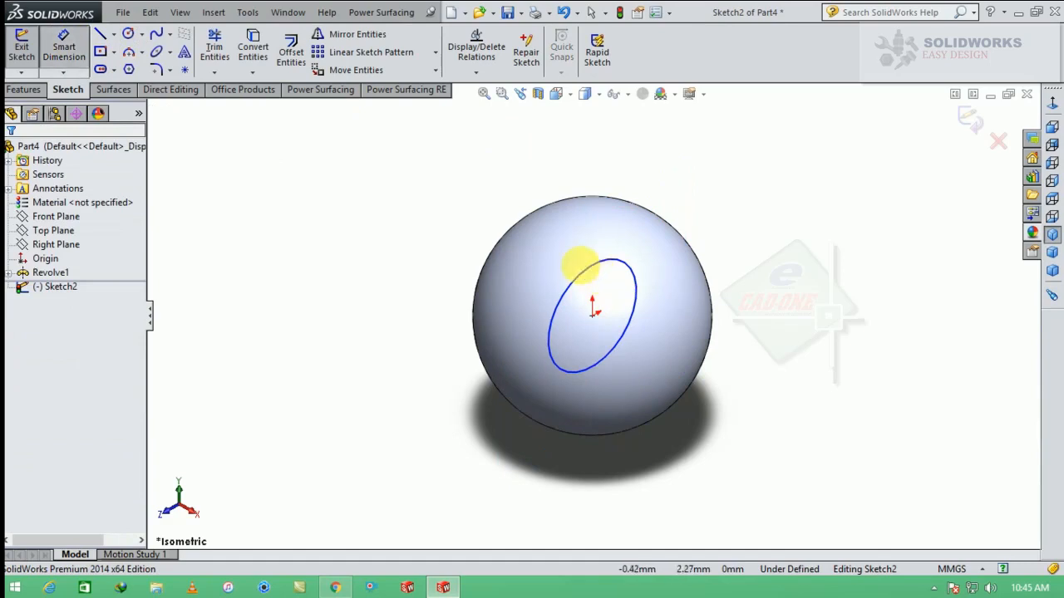
pyautogui.click(584, 263)
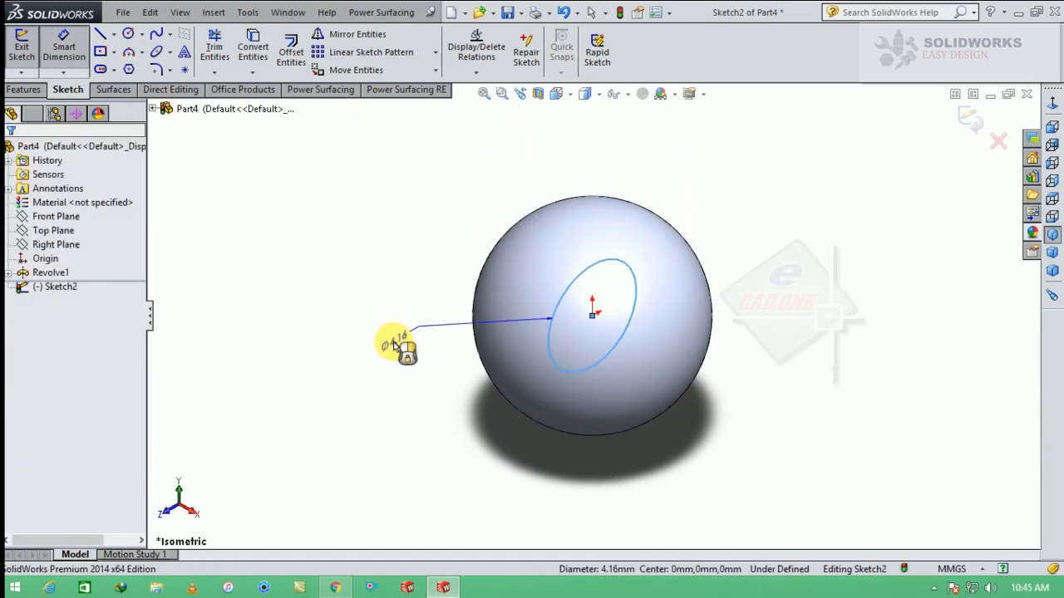
pyautogui.click(391, 343)
pyautogui.press('Return')
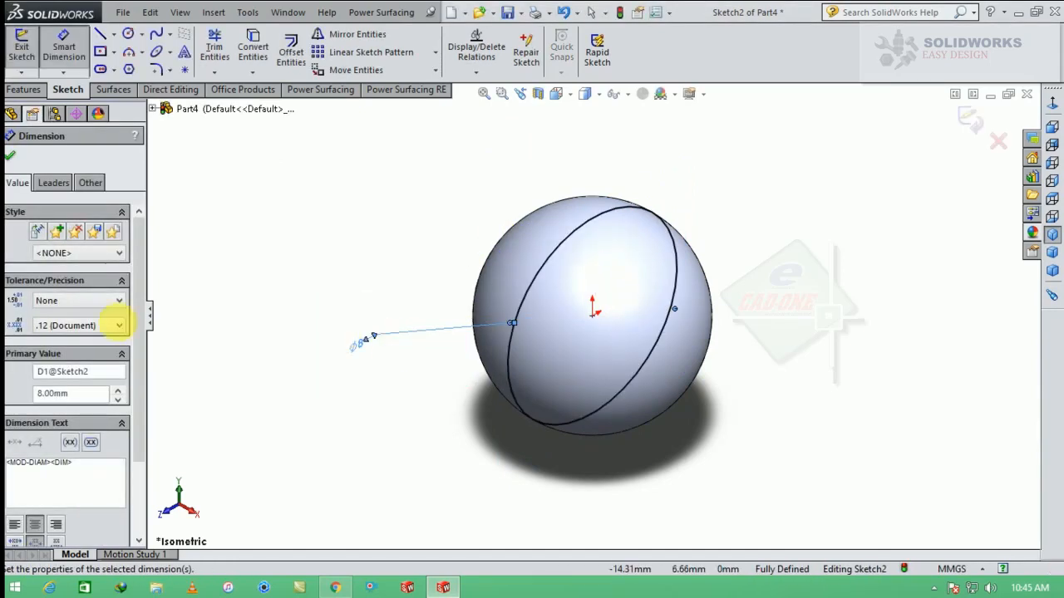
pyautogui.click(9, 158)
# Extrude the 8 mm circle as a blind boss 24 mm deep, merged with the sphere
pyautogui.click(24, 90)
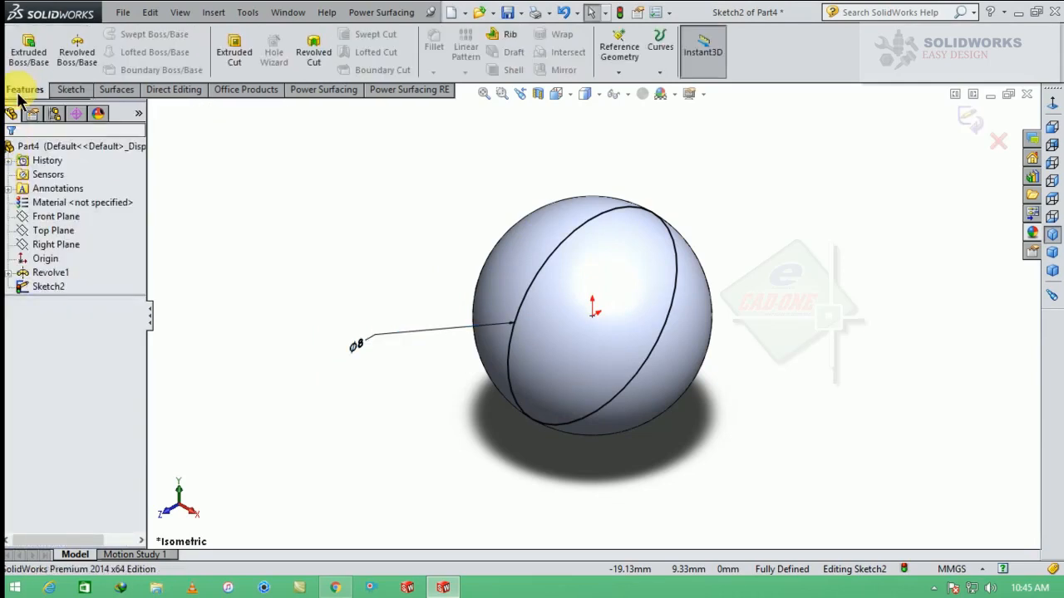
pyautogui.click(28, 52)
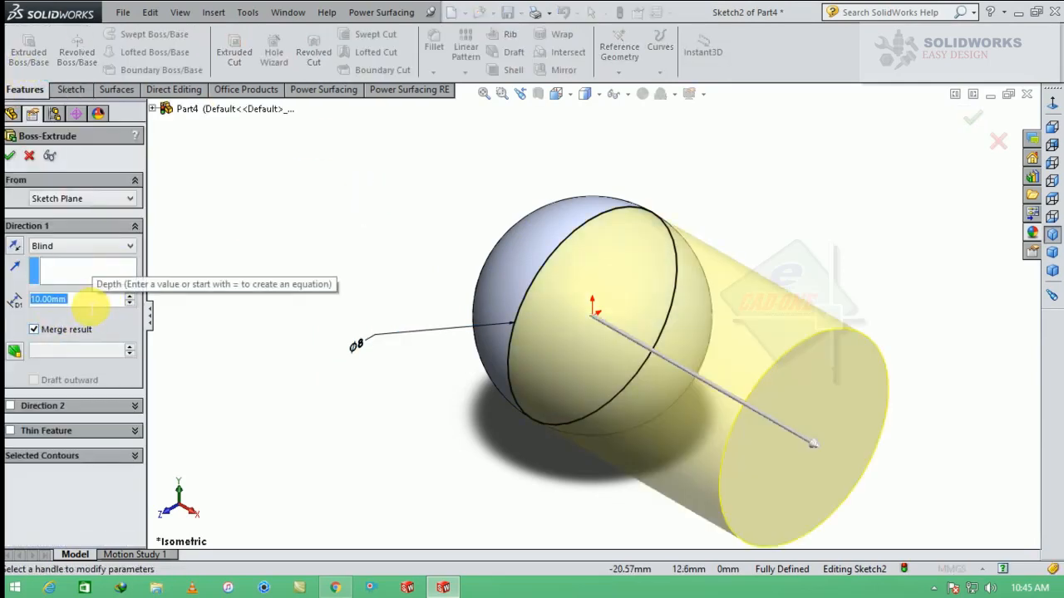
pyautogui.write('24')
pyautogui.press('Return')
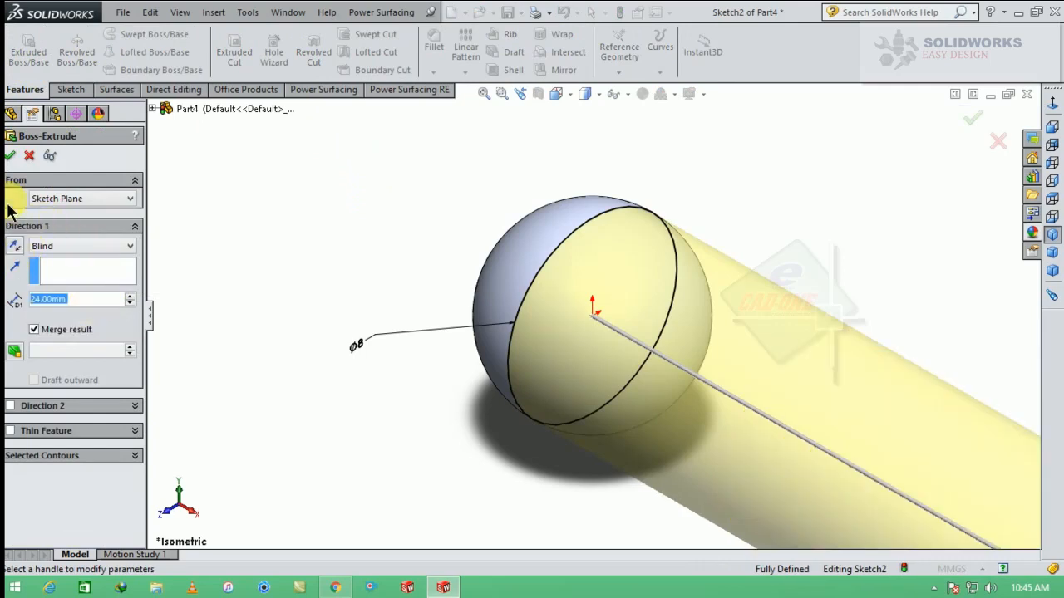
pyautogui.click(8, 158)
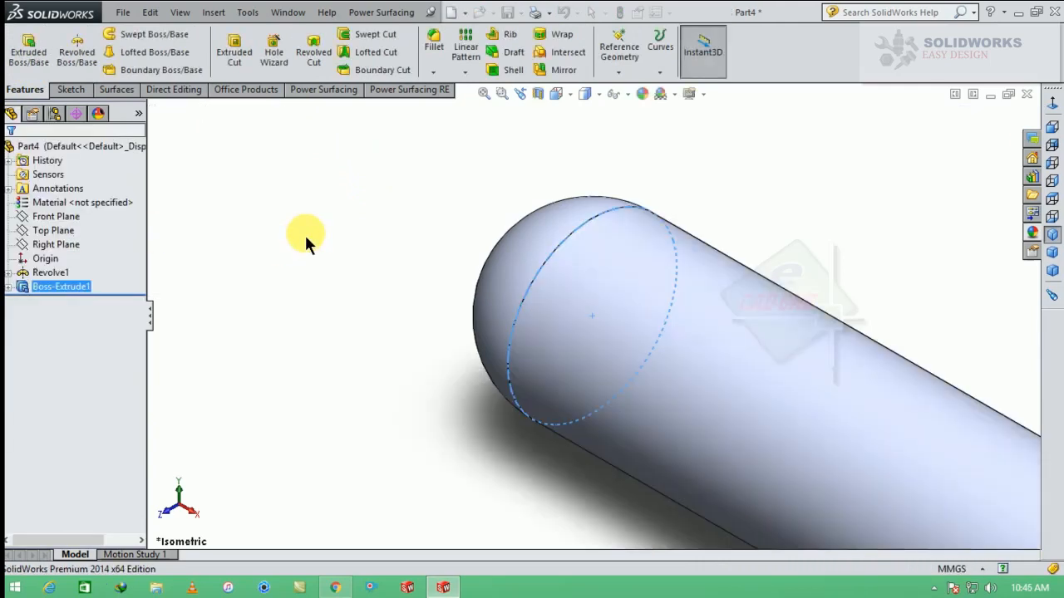
# Sketch a circle about 2.7 mm in diameter, centred on the origin, on the cylinder's flat end face
pyautogui.scroll(4, 307, 237)
pyautogui.scroll(-2, 830, 354)
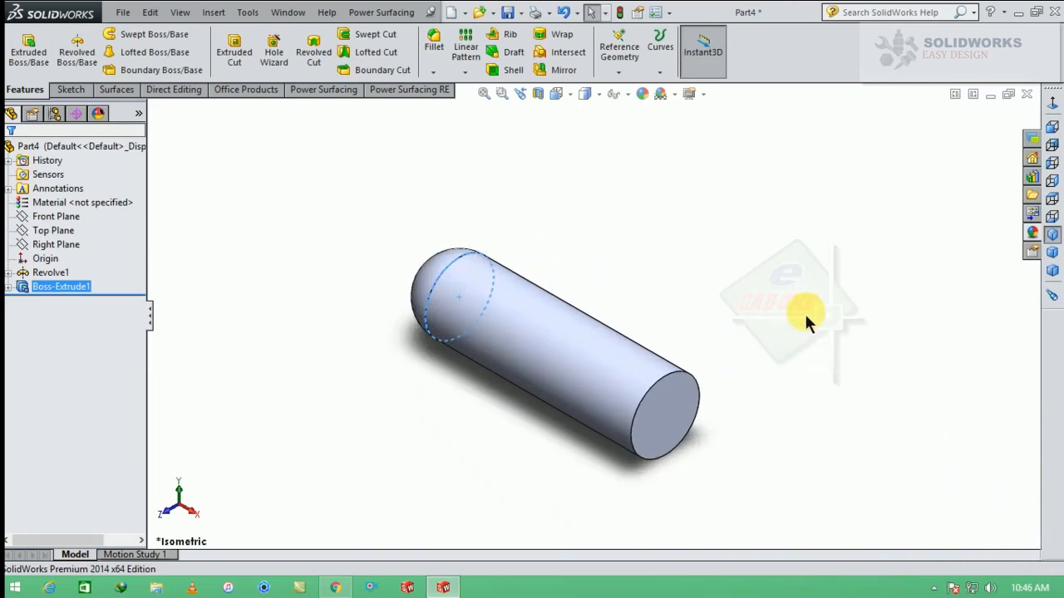
pyautogui.click(805, 313)
pyautogui.click(690, 412)
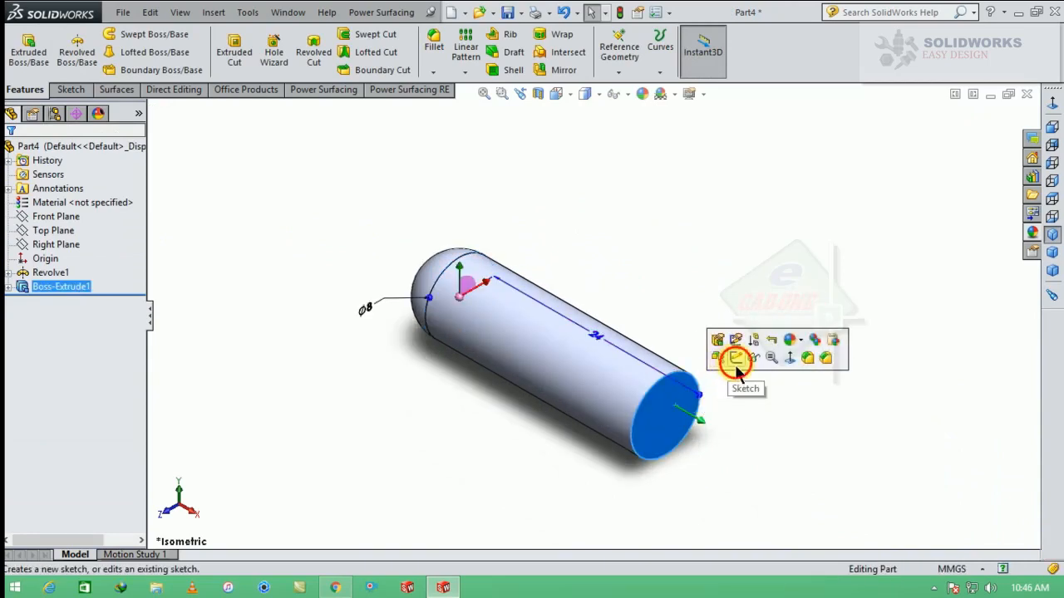
pyautogui.click(735, 361)
pyautogui.click(128, 34)
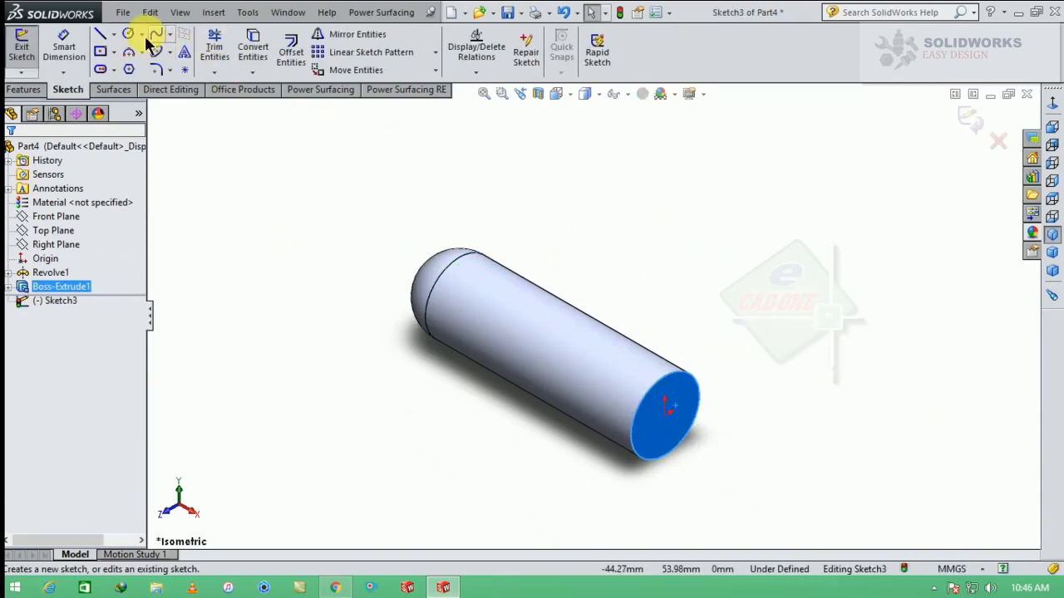
pyautogui.click(665, 416)
pyautogui.click(683, 429)
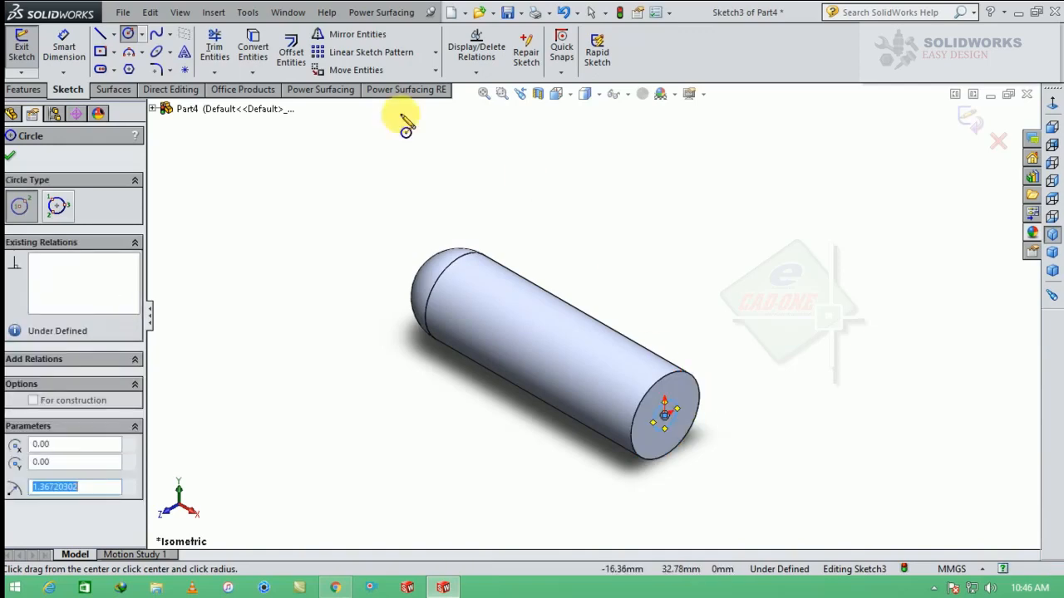
# Dimension the end-face circle's diameter to 4 mm
pyautogui.click(79, 56)
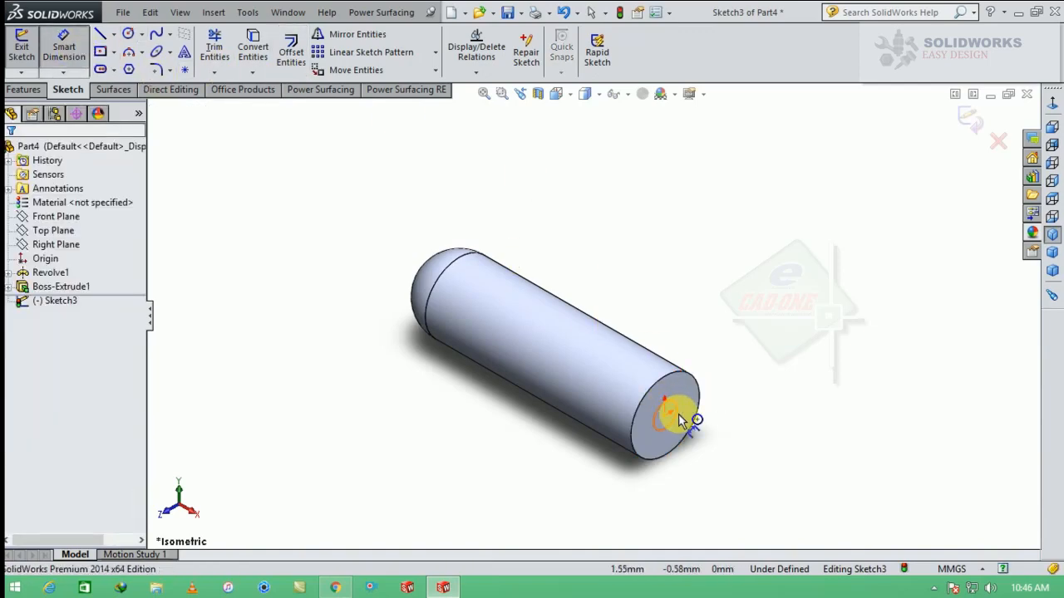
pyautogui.click(680, 419)
pyautogui.click(719, 340)
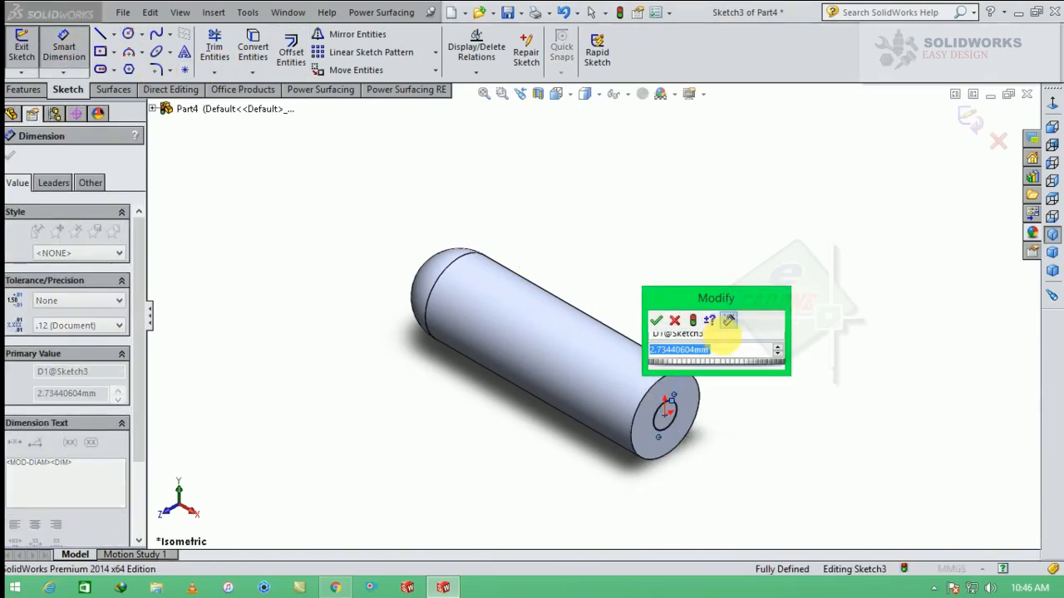
pyautogui.write('4')
pyautogui.press('Return')
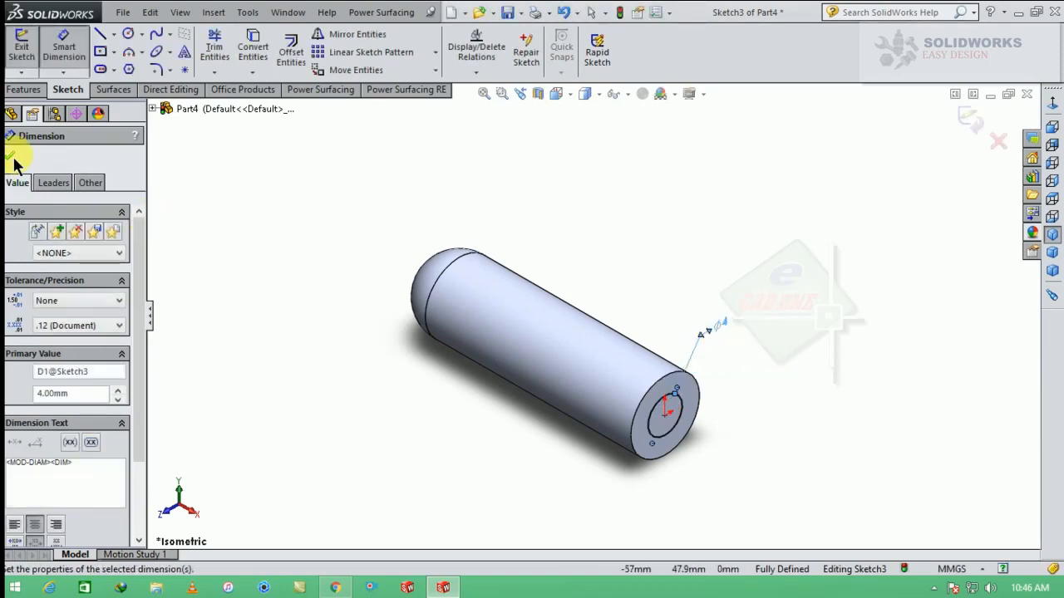
pyautogui.click(12, 159)
# Extrude the 4 mm circle outward as a blind boss 5 mm deep, merged with the cylinder
pyautogui.click(24, 89)
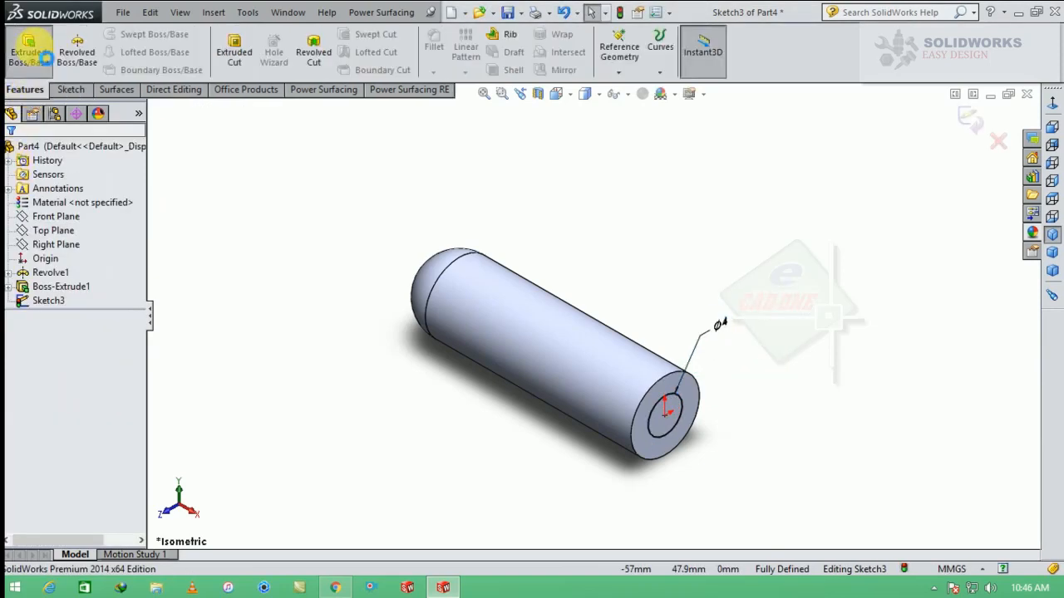
pyautogui.click(27, 50)
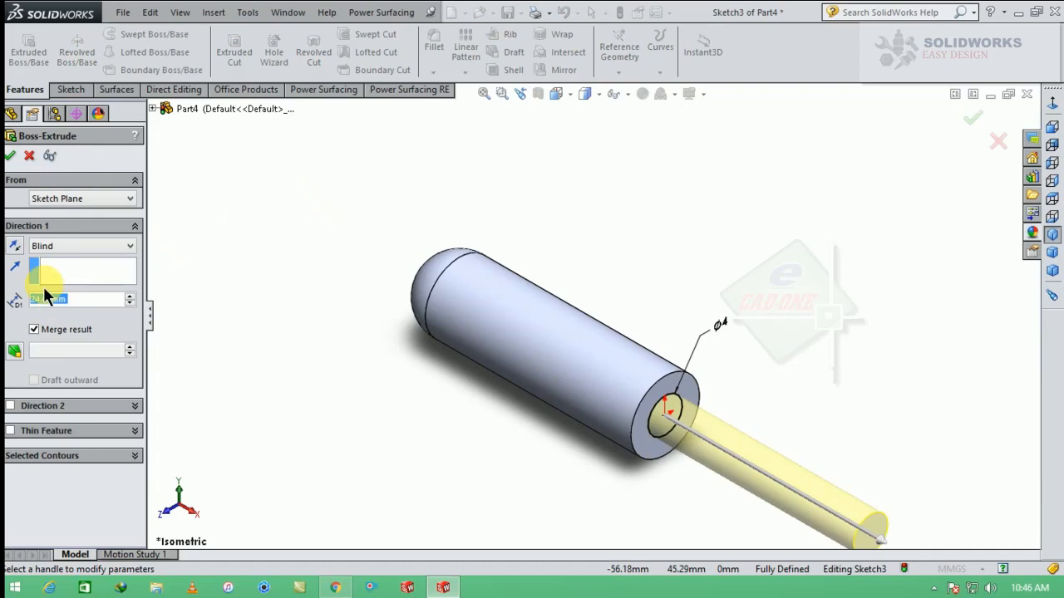
pyautogui.write('5')
pyautogui.press('Return')
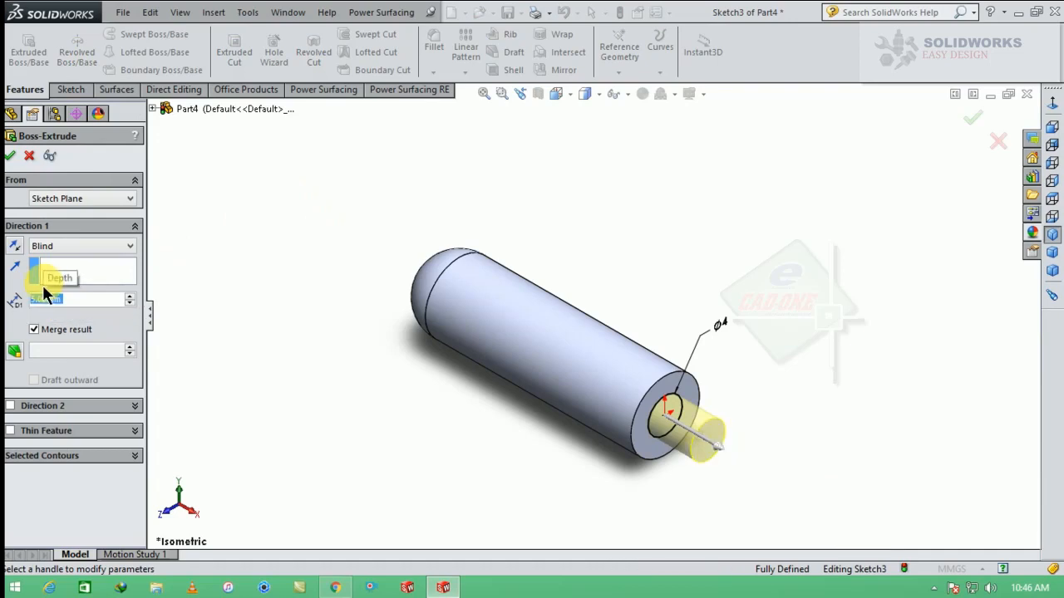
pyautogui.click(10, 157)
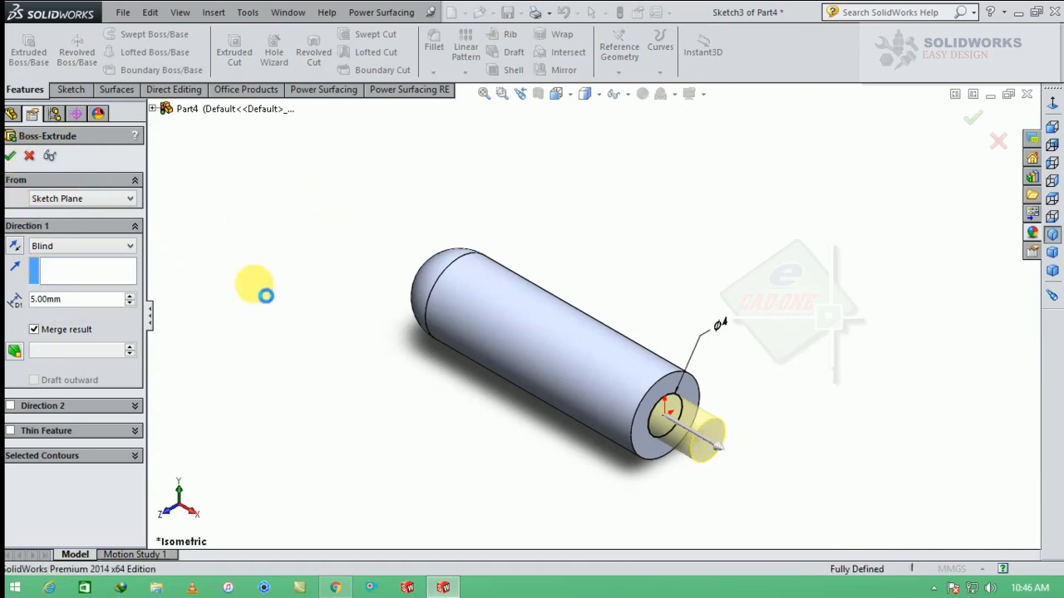
pyautogui.click(326, 318)
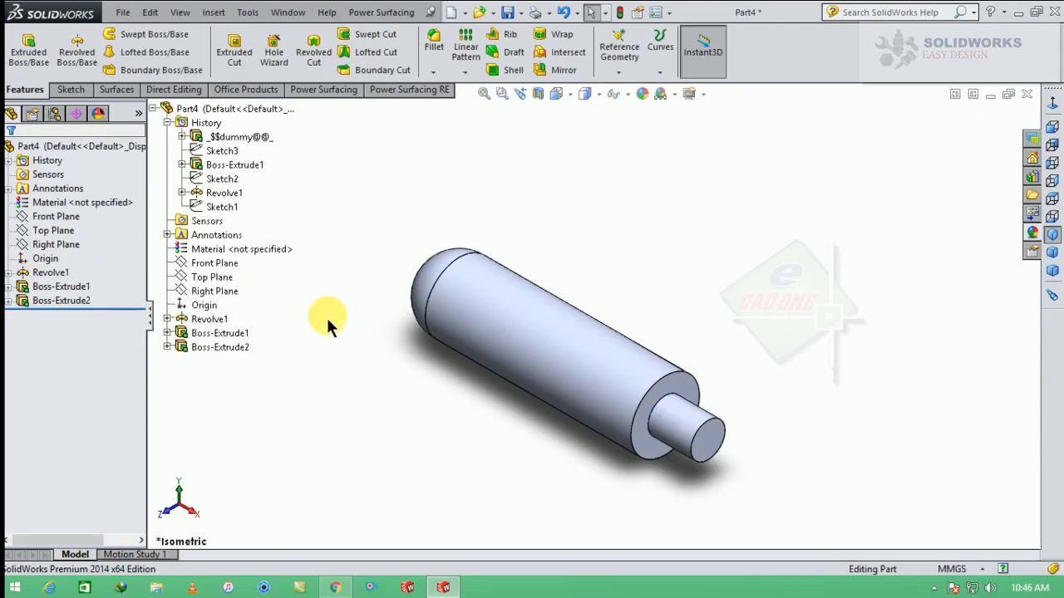
# Start a constant size fillet on the outer circular edge of the large cylinder's flat end
pyautogui.click(434, 42)
pyautogui.scroll(-3, 689, 441)
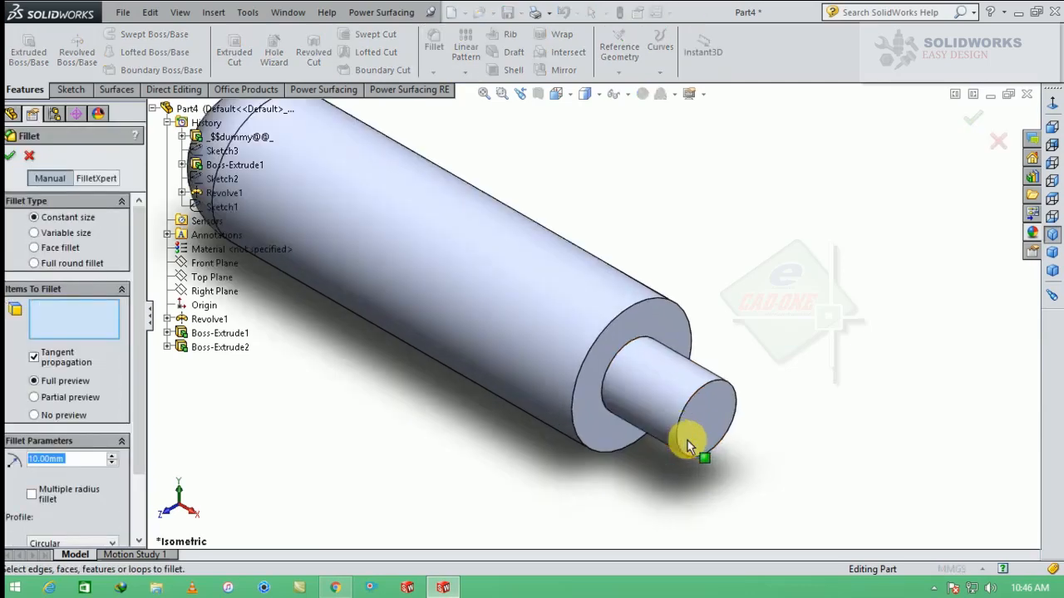
pyautogui.click(632, 310)
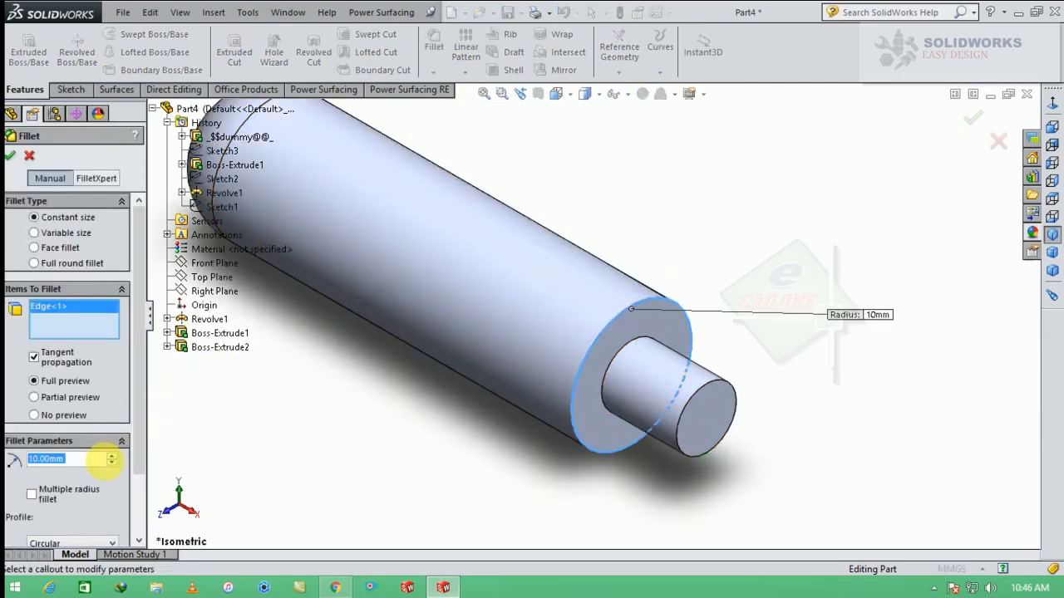
# Try fillet radii of 3 mm and 1 mm on the selected edge
pyautogui.write('3')
pyautogui.press('Return')
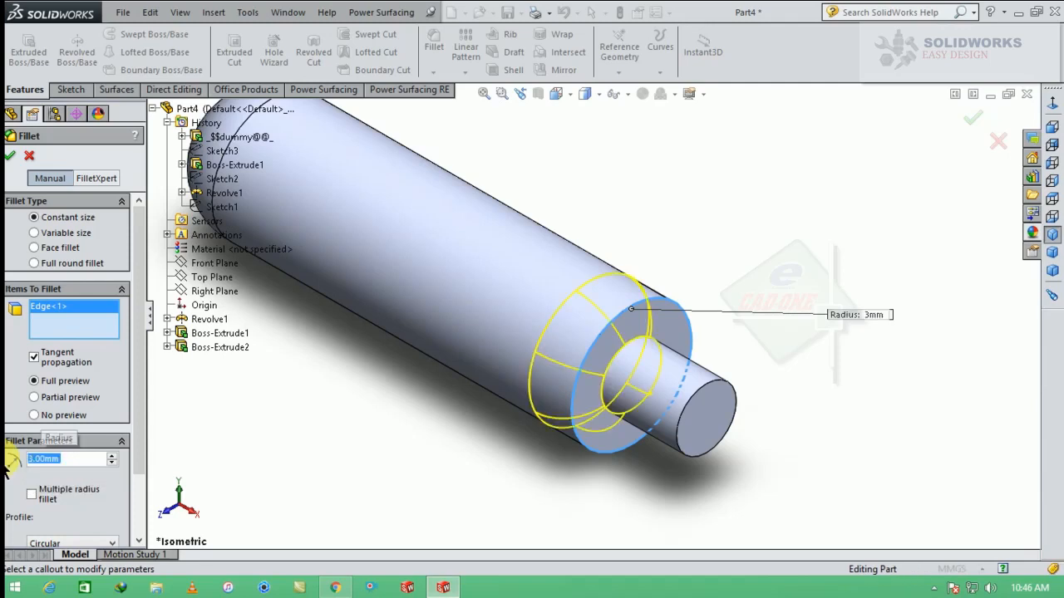
pyautogui.write('1')
pyautogui.press('Return')
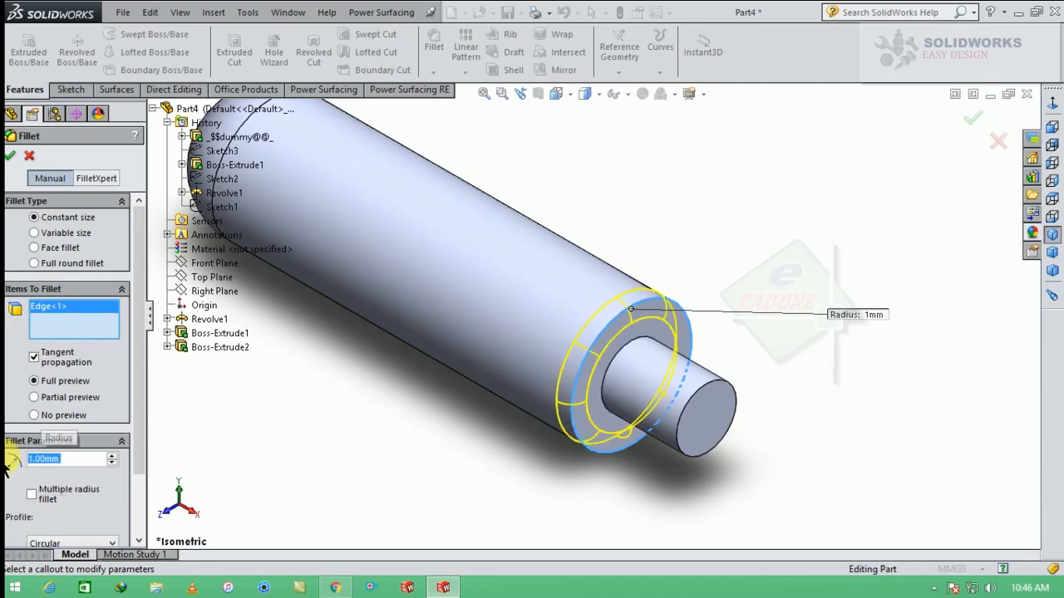
# Set the fillet radius to 0.5 mm and apply the fillet to the cylinder's end edge
pyautogui.write('0.5')
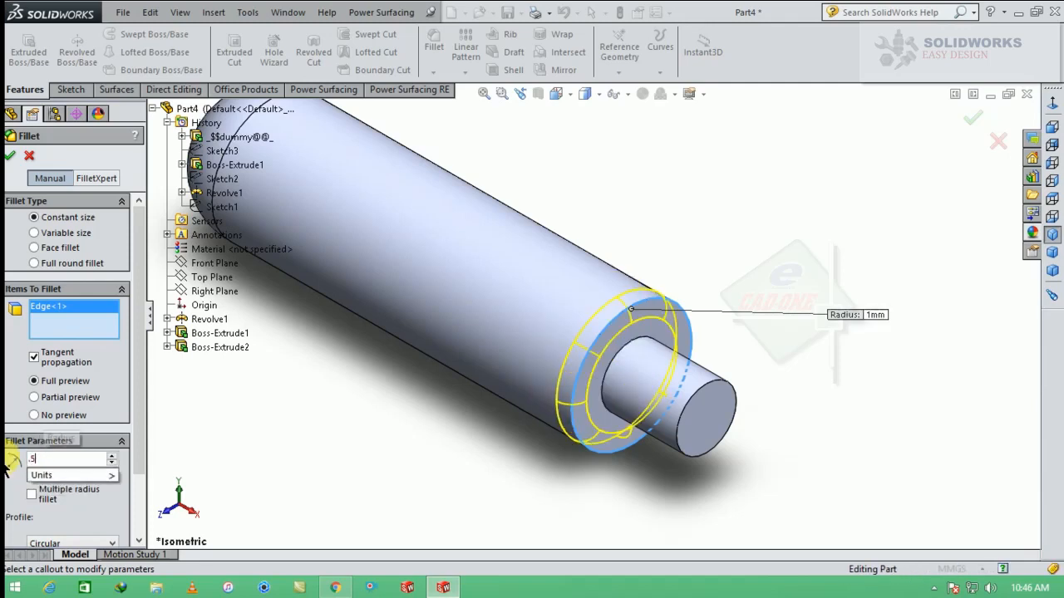
pyautogui.press('Return')
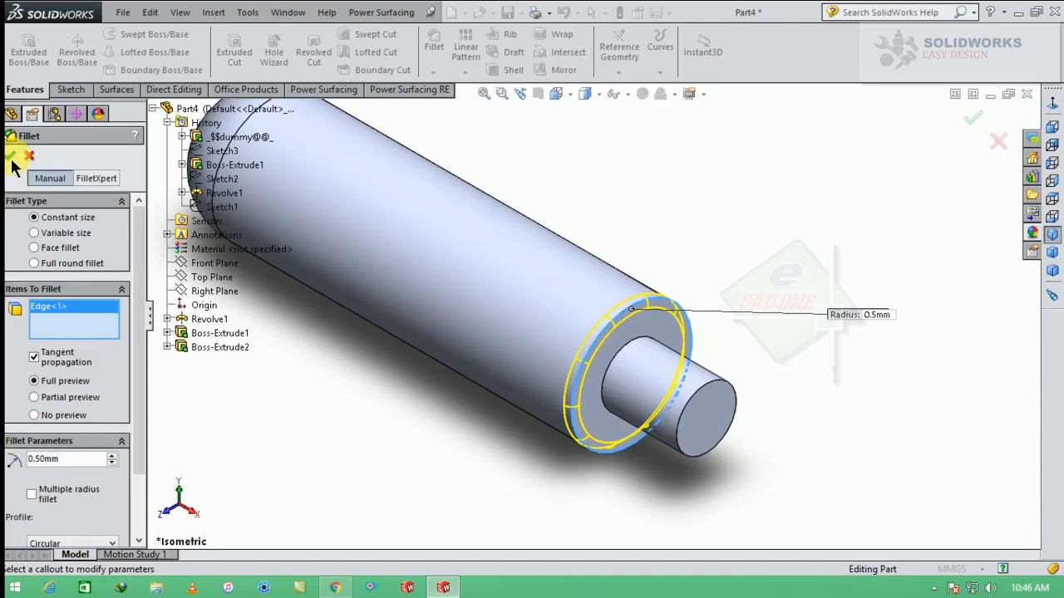
pyautogui.press('Return')
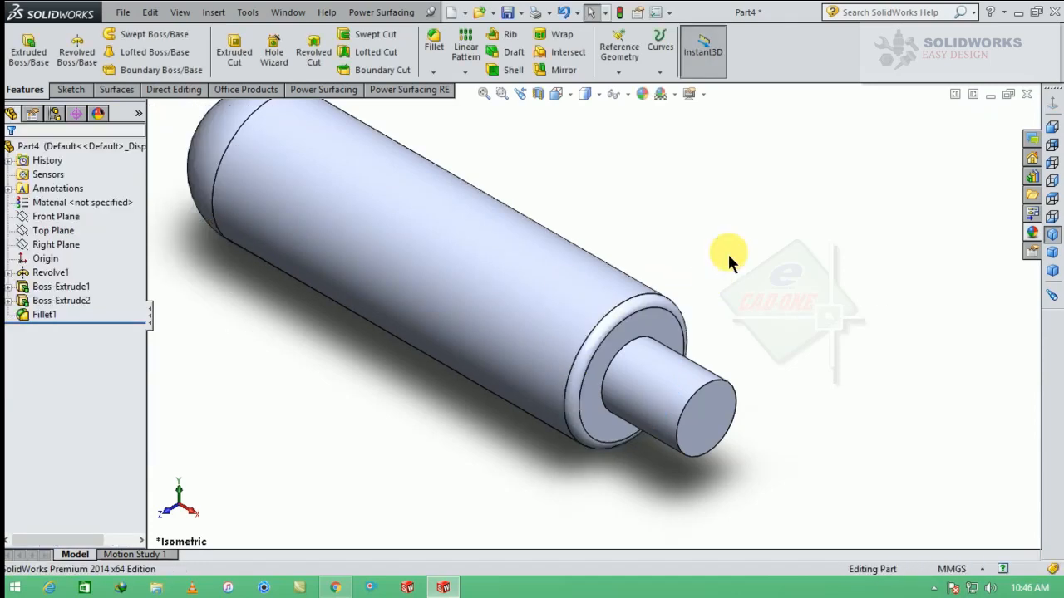
# Set up a Move/Copy Body operation that copies the pin once, with the X rotation origin set to 0 mm
pyautogui.scroll(3, 721, 321)
pyautogui.scroll(2, 598, 307)
pyautogui.scroll(-2, 554, 249)
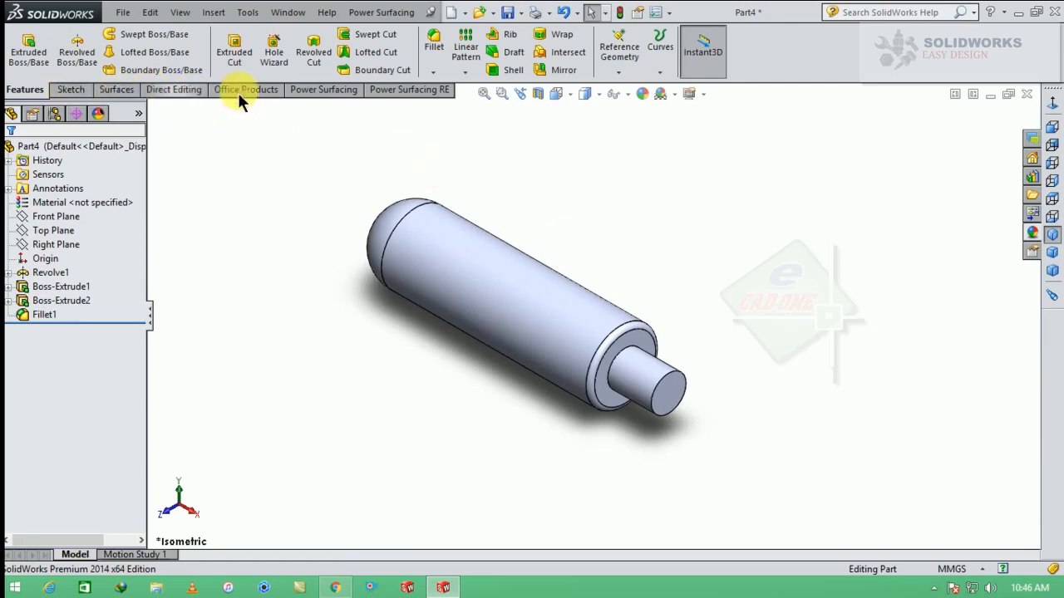
pyautogui.click(179, 89)
pyautogui.click(62, 51)
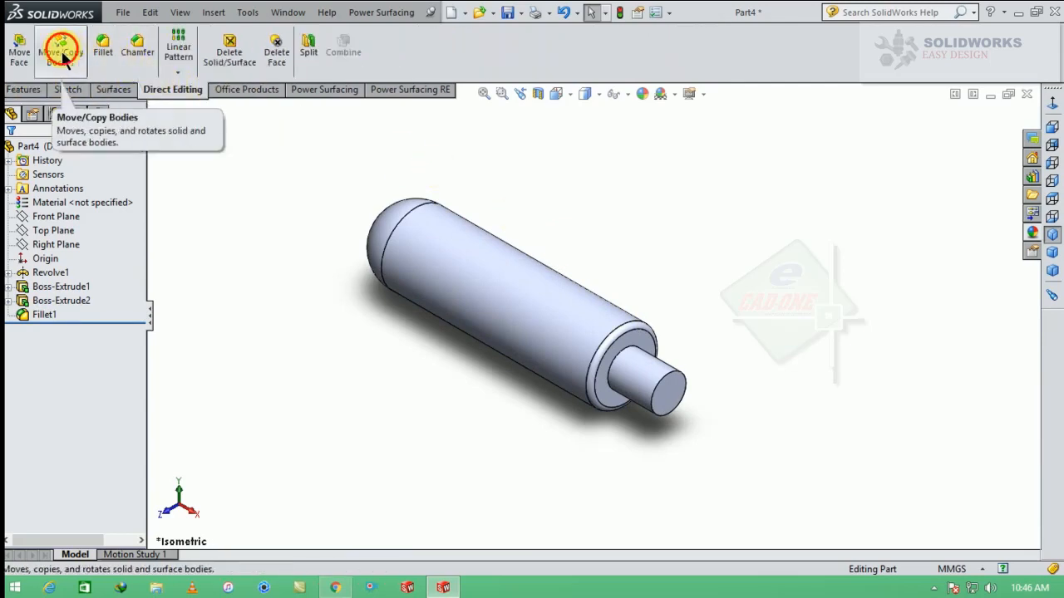
pyautogui.click(475, 274)
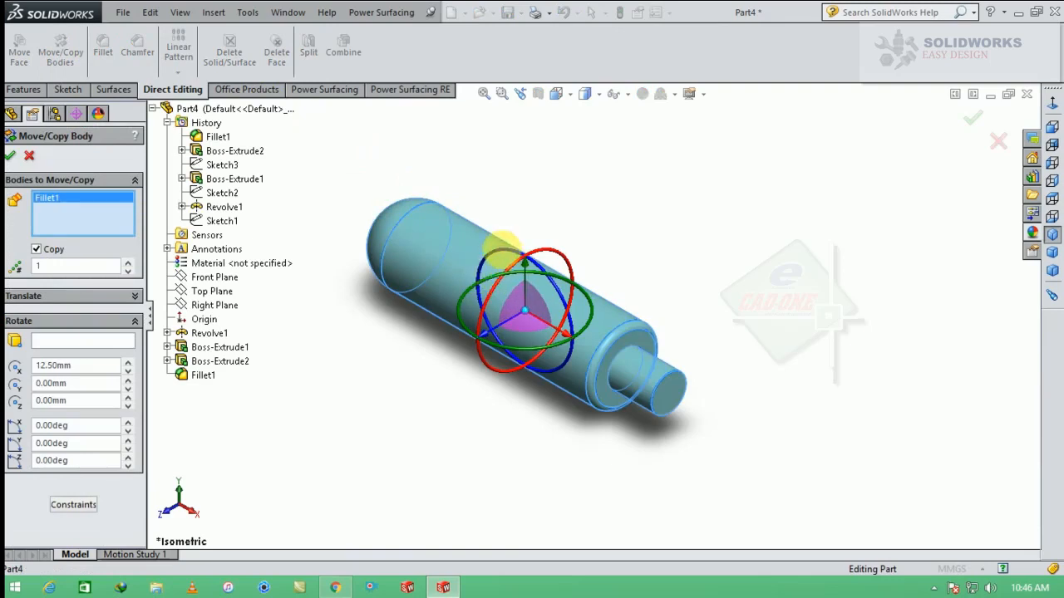
pyautogui.moveTo(81, 368); pyautogui.dragTo(26, 376)
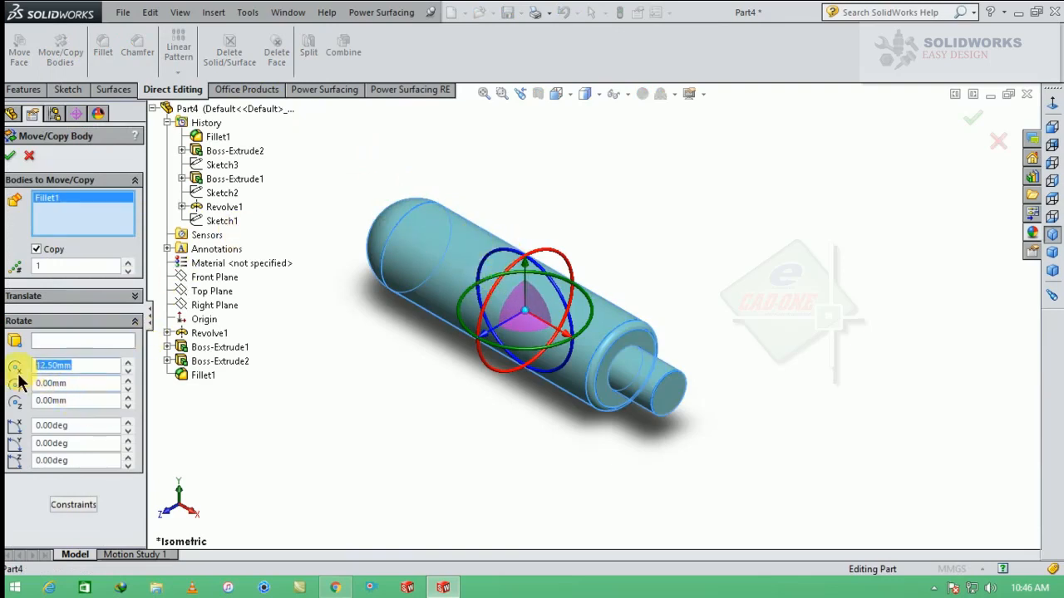
pyautogui.write('00')
pyautogui.press('Return')
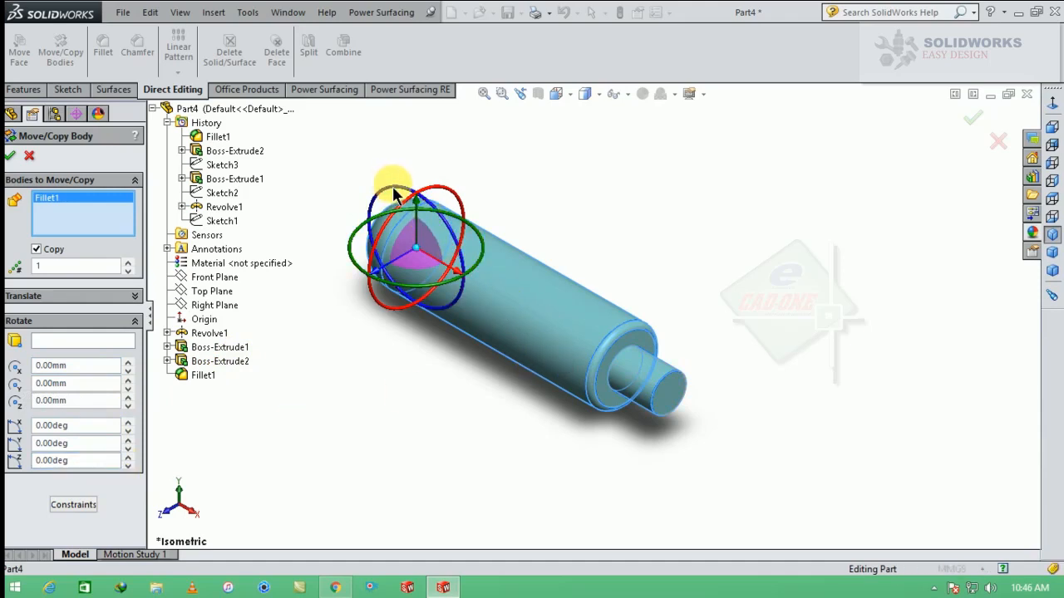
# Set the copy's rotation about Z to 90 degrees and apply it to create the vertical arm
pyautogui.moveTo(397, 195); pyautogui.dragTo(265, 247)
pyautogui.click(78, 462)
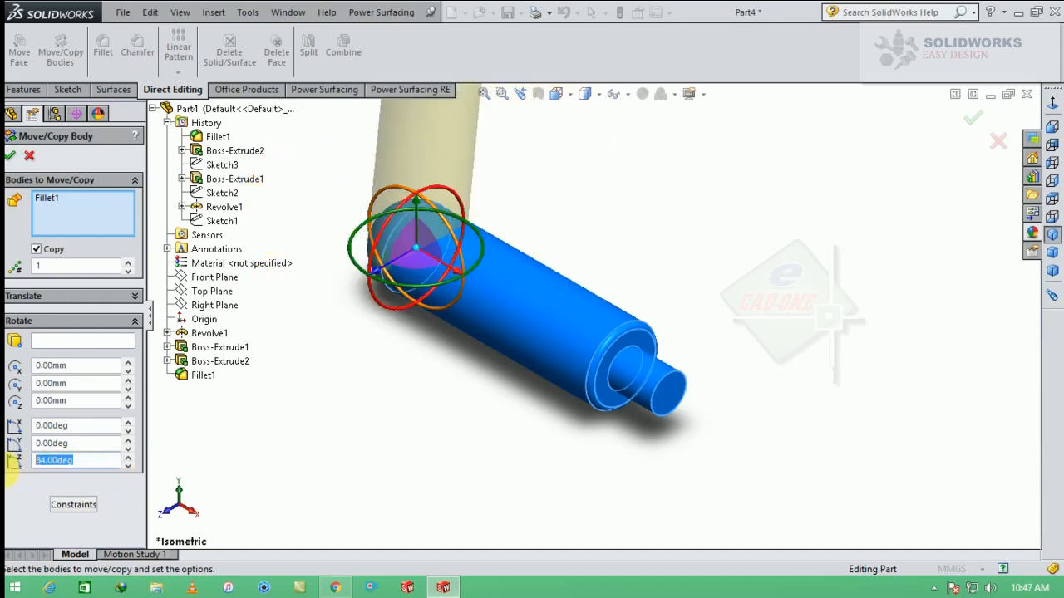
pyautogui.press('Return')
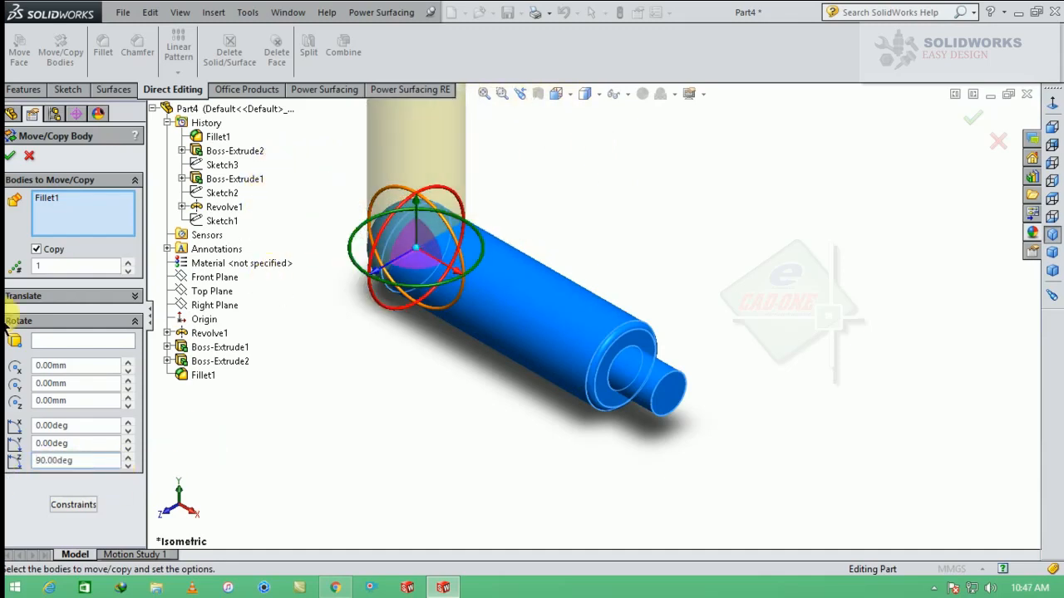
pyautogui.click(11, 157)
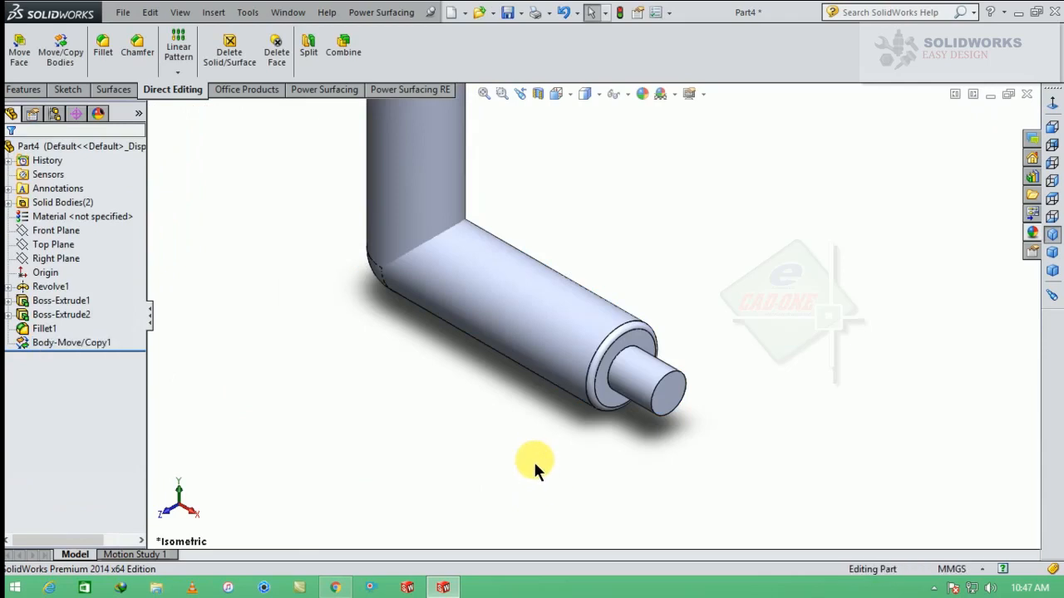
# Set up another copy of the original horizontal pin with the X rotation origin set to 0 mm
pyautogui.press('f')
pyautogui.scroll(2, 603, 315)
pyautogui.scroll(-1, 620, 242)
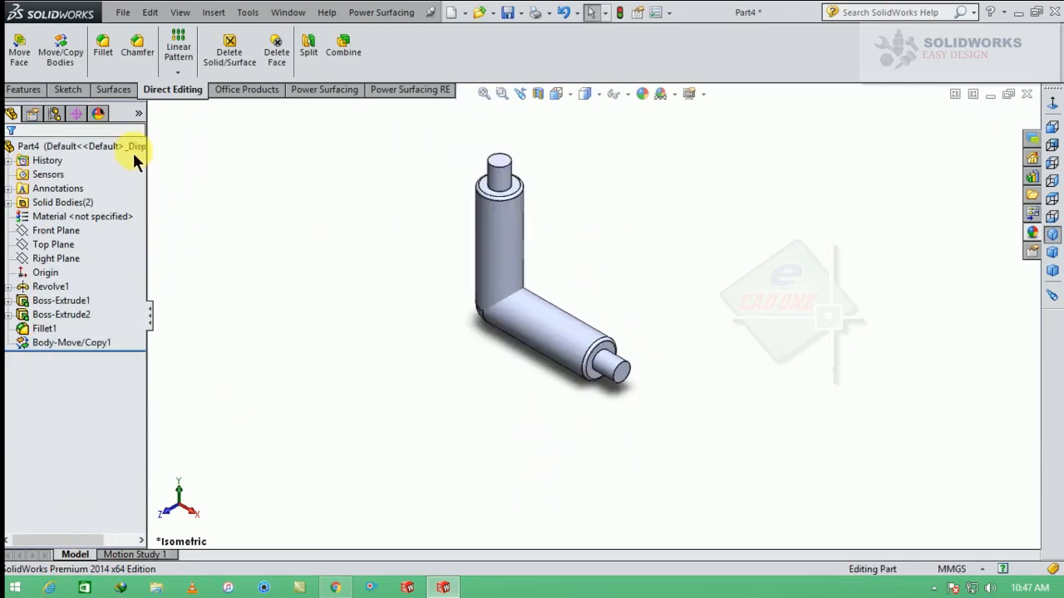
pyautogui.click(77, 56)
pyautogui.click(607, 333)
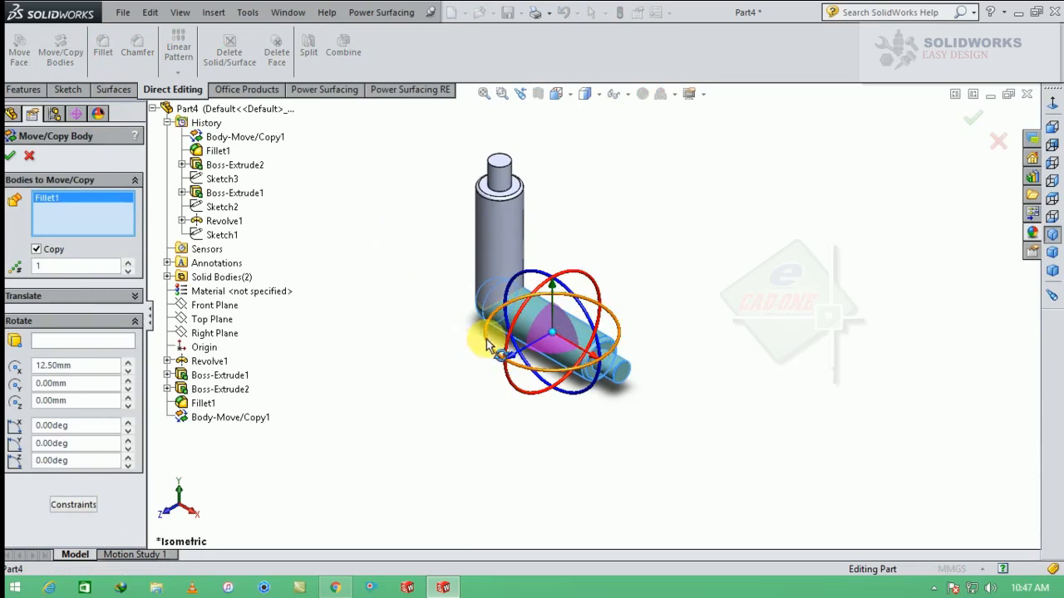
pyautogui.moveTo(506, 364); pyautogui.dragTo(320, 362)
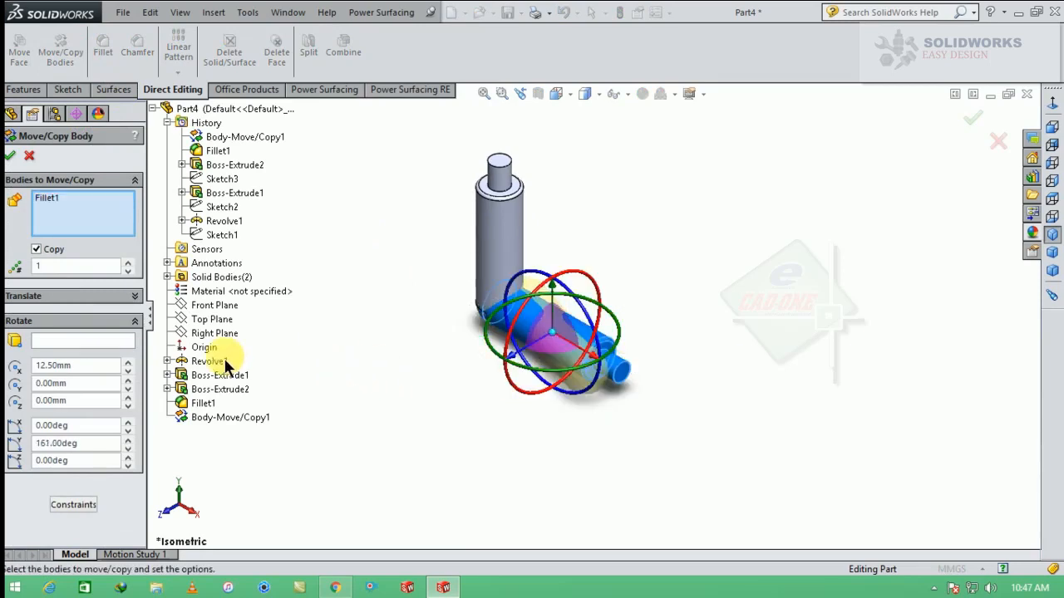
pyautogui.click(88, 370)
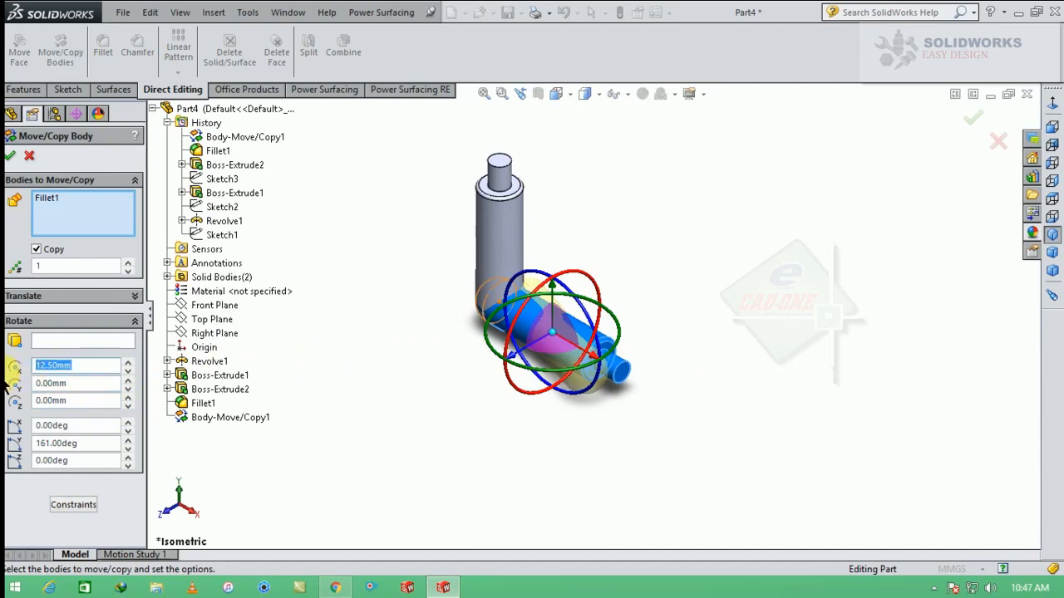
pyautogui.press('Return')
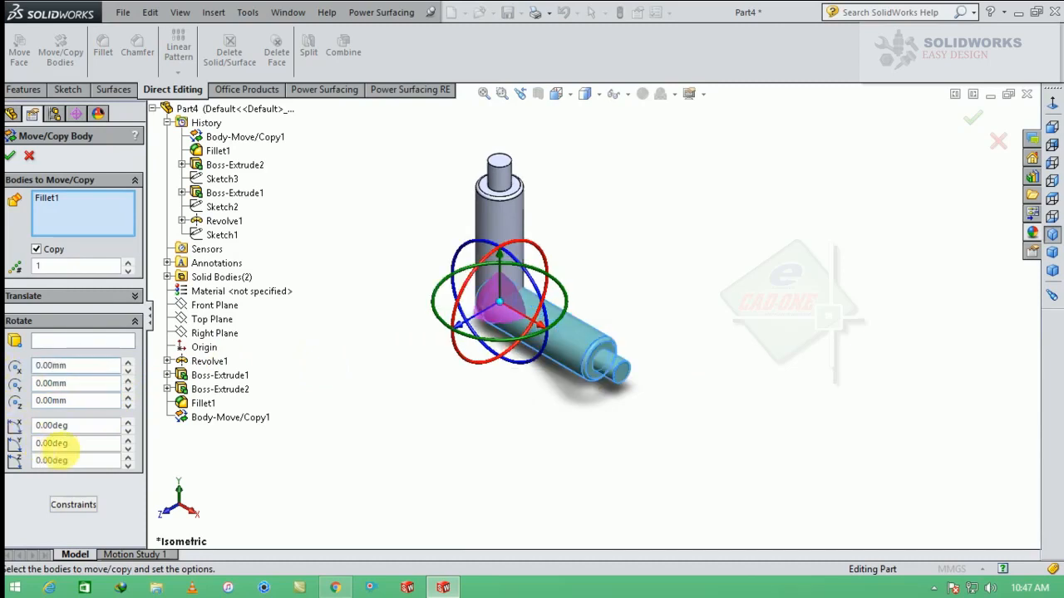
# Set the second copy's rotation about Y to 90 degrees and apply it to create the rear horizontal arm
pyautogui.click(51, 446)
pyautogui.write('90')
pyautogui.press('Return')
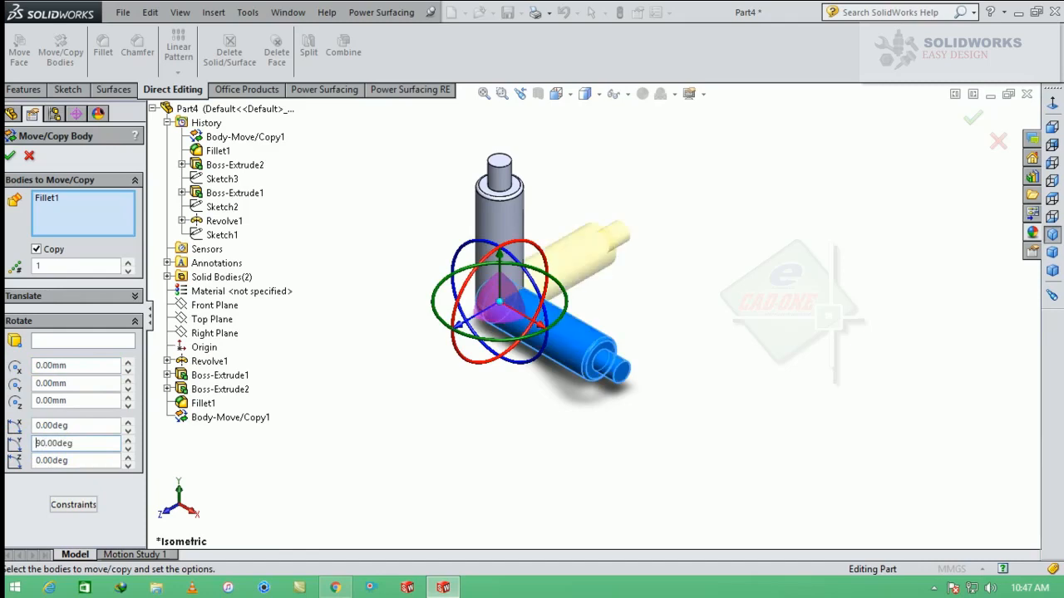
pyautogui.click(11, 157)
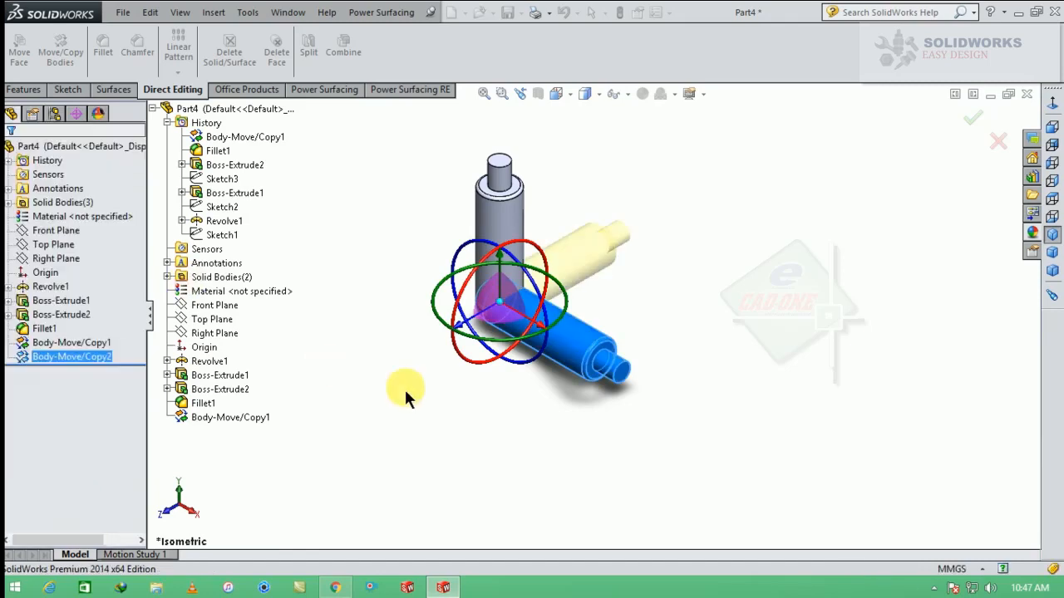
# Combine the original pin and its two rotated copies into one body with the Add operation
pyautogui.moveTo(522, 356); pyautogui.dragTo(492, 283, button='middle')
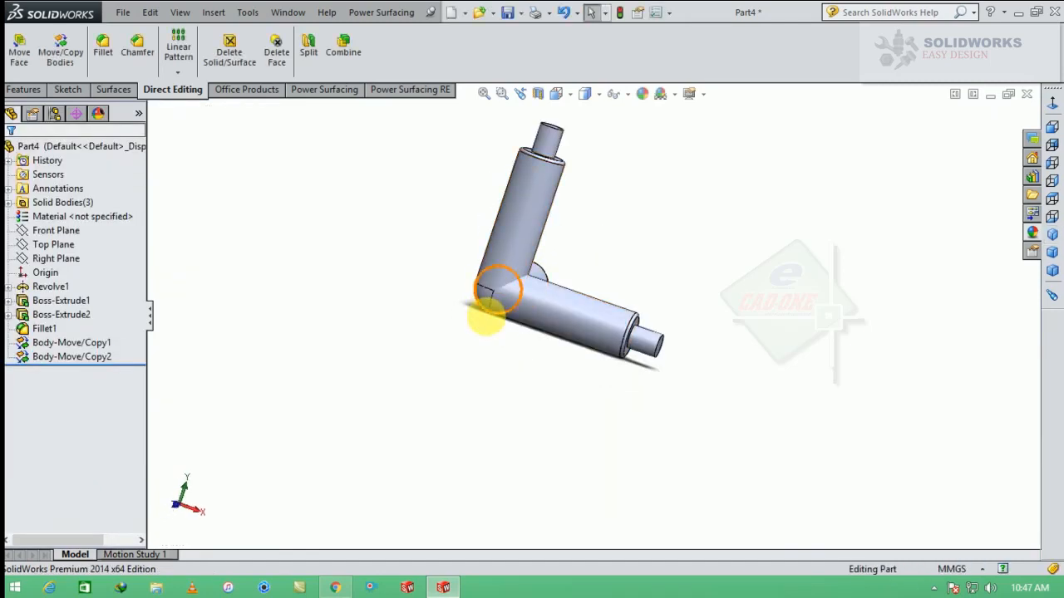
pyautogui.click(343, 43)
pyautogui.moveTo(804, 152); pyautogui.dragTo(432, 407)
pyautogui.moveTo(640, 268); pyautogui.dragTo(527, 205, button='middle')
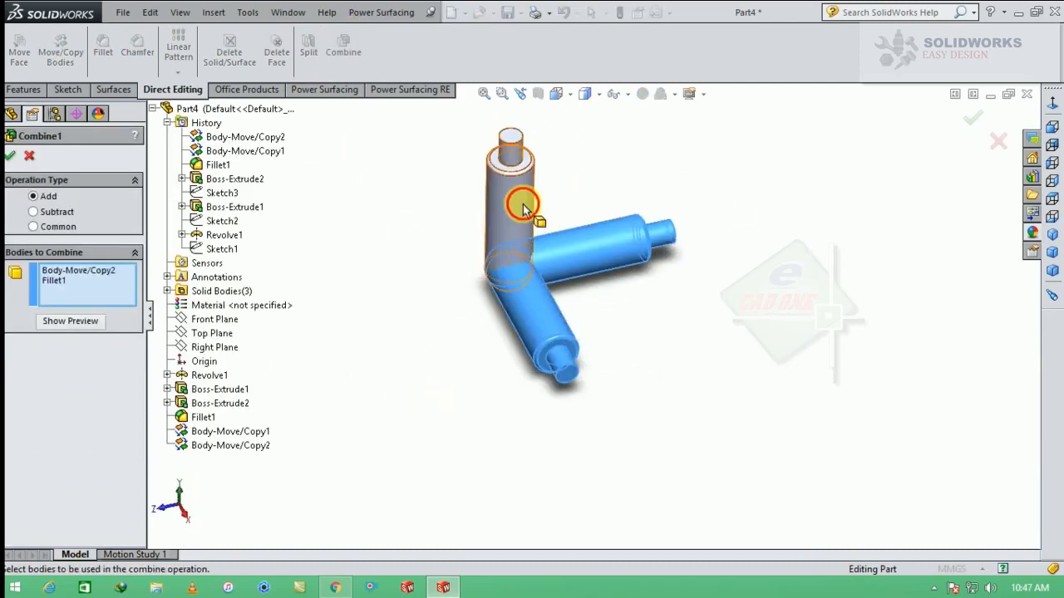
pyautogui.click(527, 205)
pyautogui.moveTo(446, 328); pyautogui.dragTo(582, 352, button='middle')
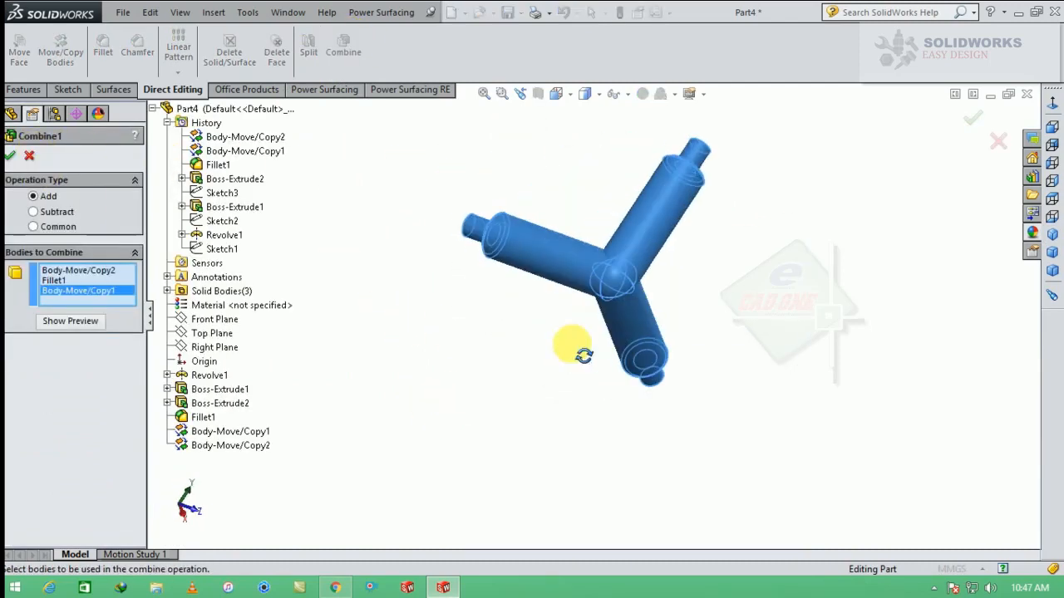
pyautogui.click(15, 157)
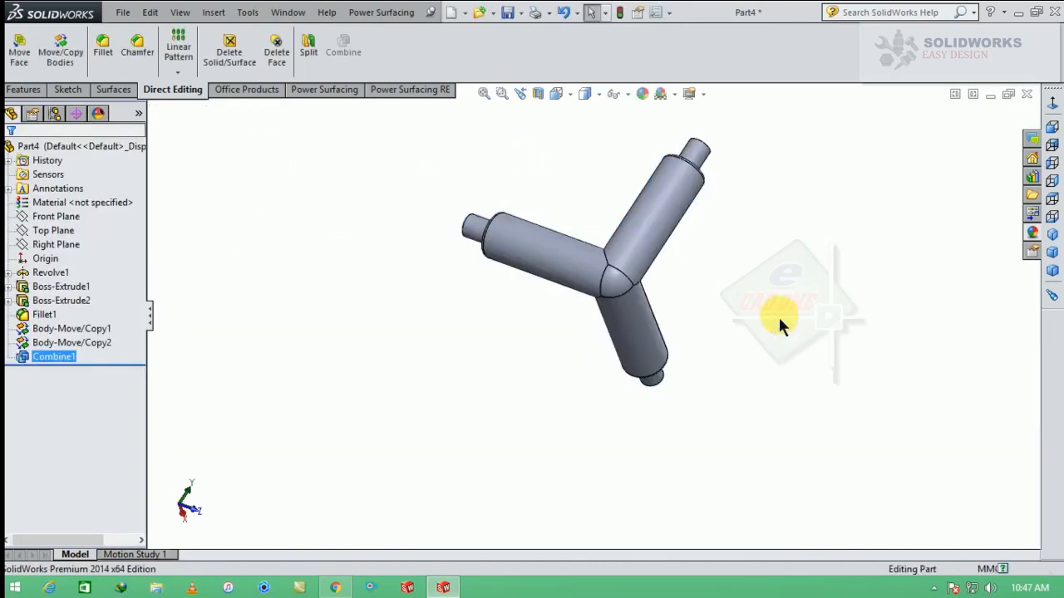
# Show the combined part in isometric view and start the Mirror feature
pyautogui.moveTo(778, 315); pyautogui.dragTo(1006, 339, button='middle')
pyautogui.click(1052, 234)
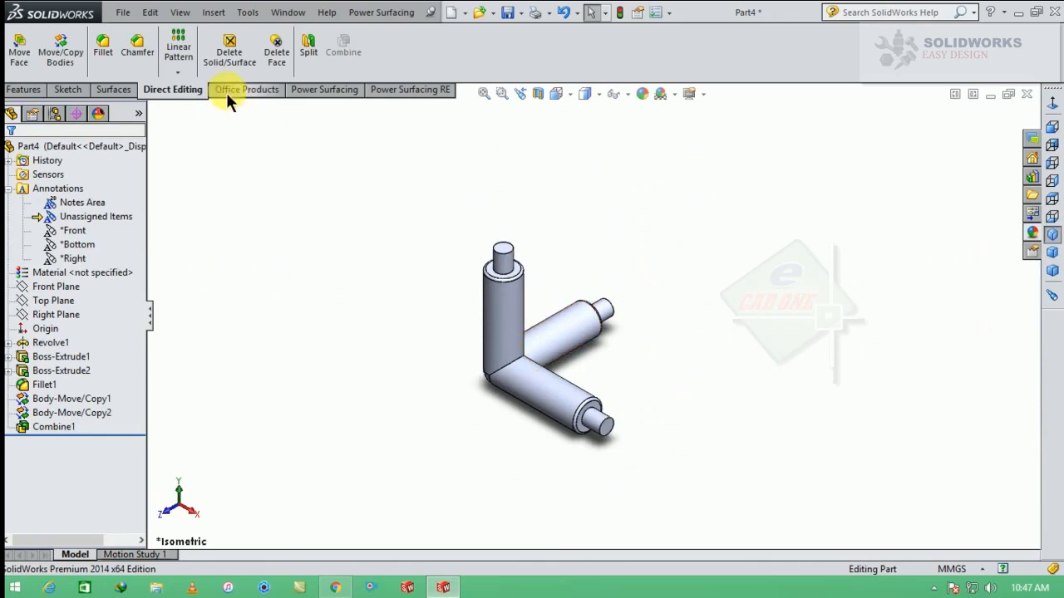
pyautogui.click(25, 90)
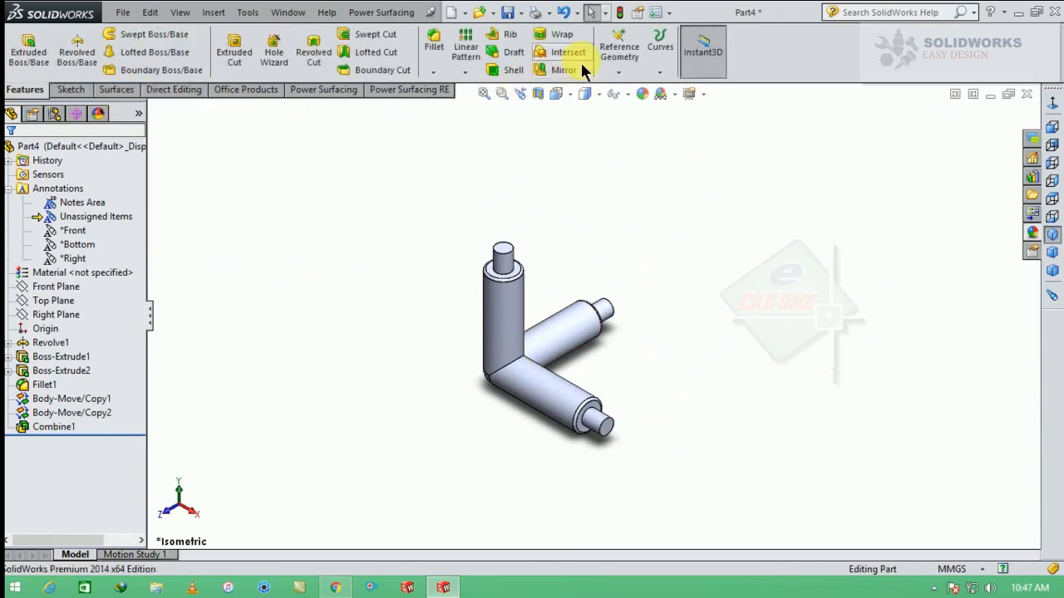
pyautogui.scroll(-3, 607, 415)
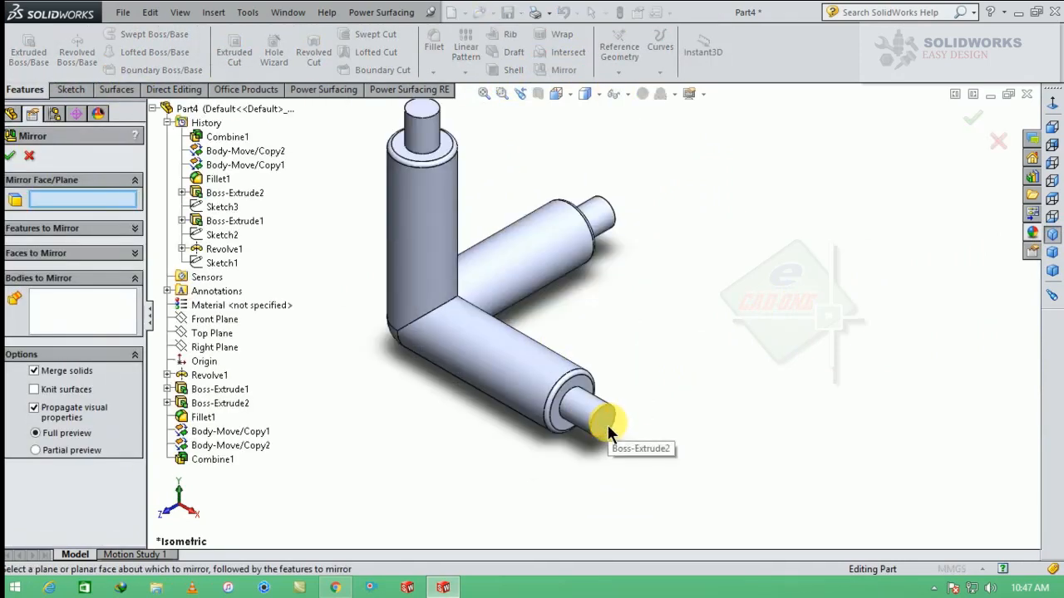
pyautogui.click(607, 424)
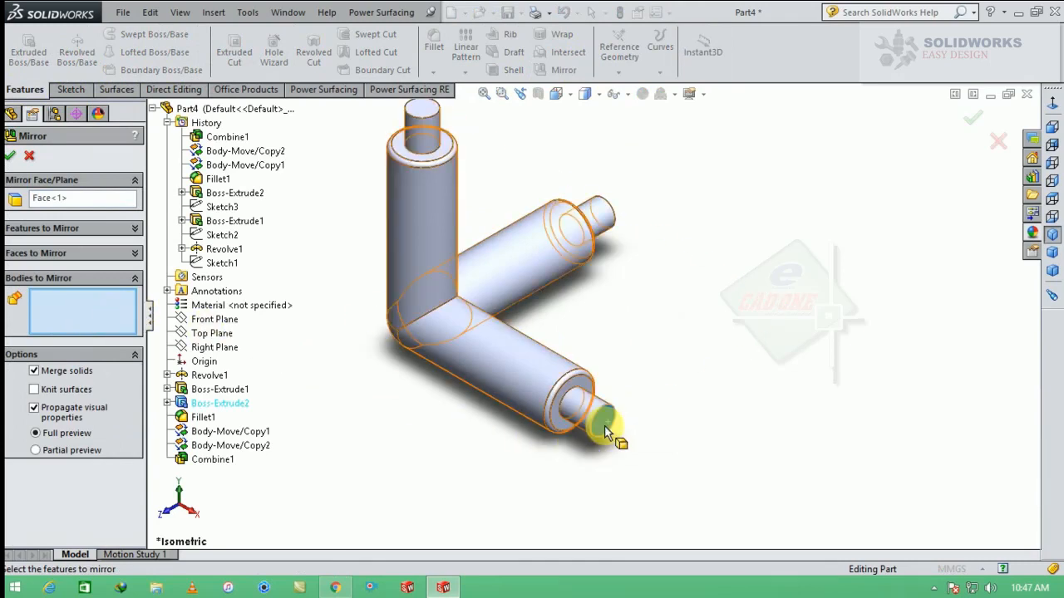
pyautogui.click(606, 428)
pyautogui.click(100, 202)
pyautogui.rightClick(101, 203)
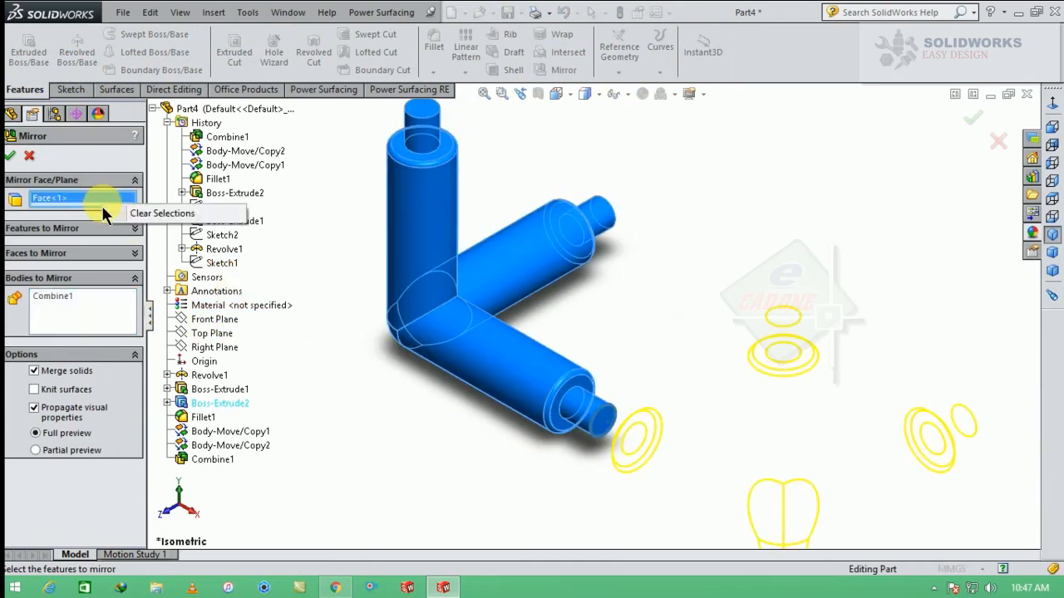
pyautogui.click(125, 213)
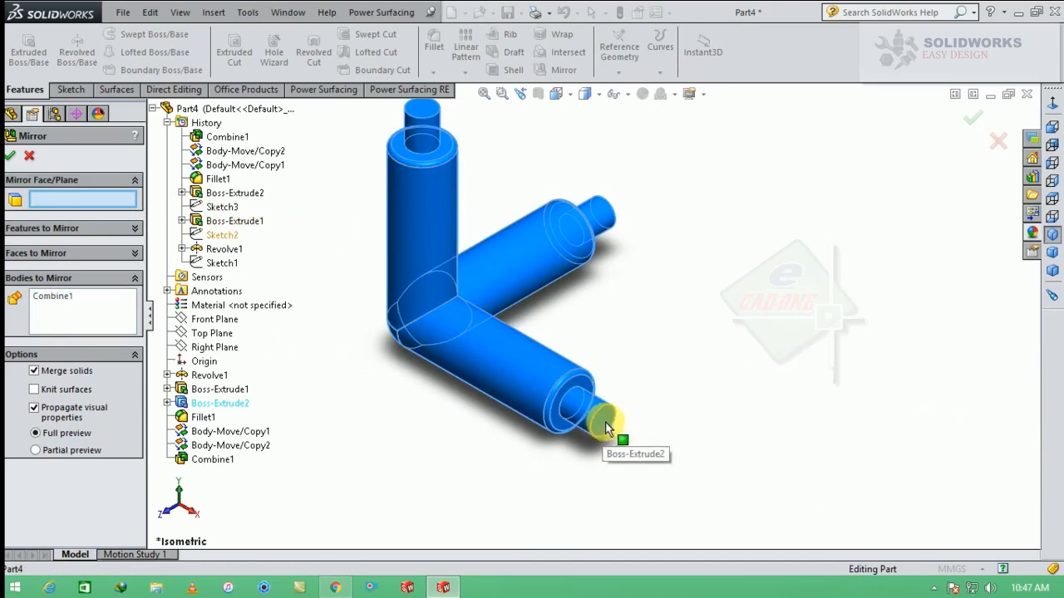
pyautogui.click(83, 304)
pyautogui.rightClick(100, 309)
pyautogui.click(125, 319)
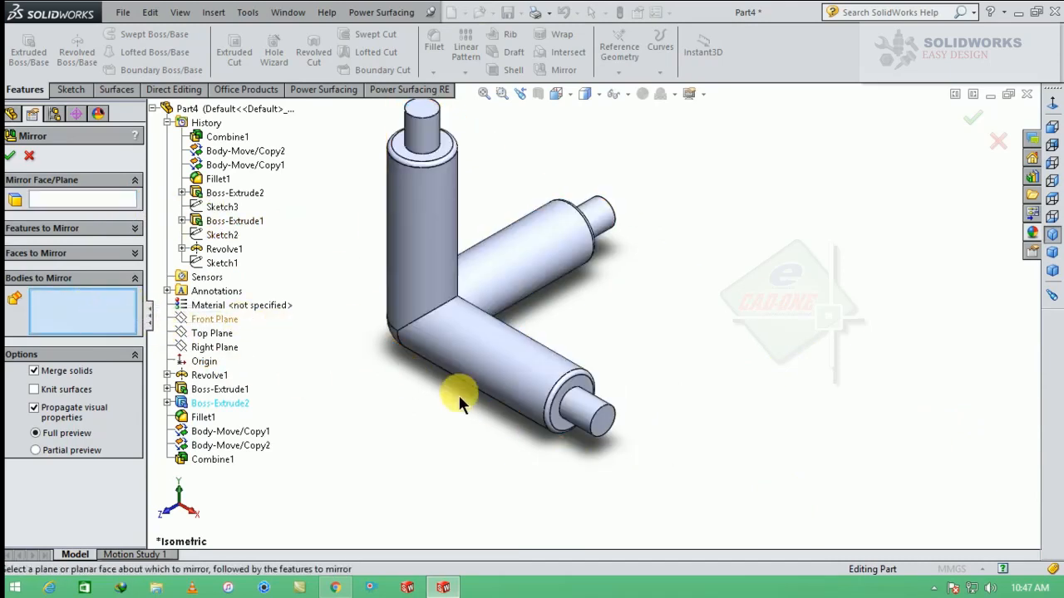
# Mirror the combined three-arm body about the flat end face of the original pin's stub, merging solids
pyautogui.click(95, 200)
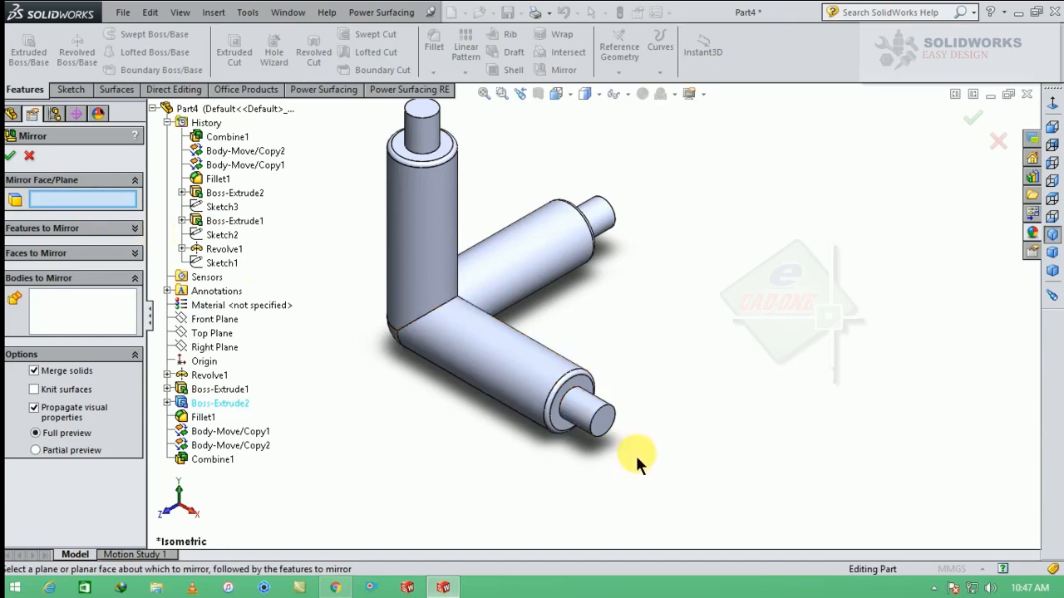
pyautogui.click(607, 427)
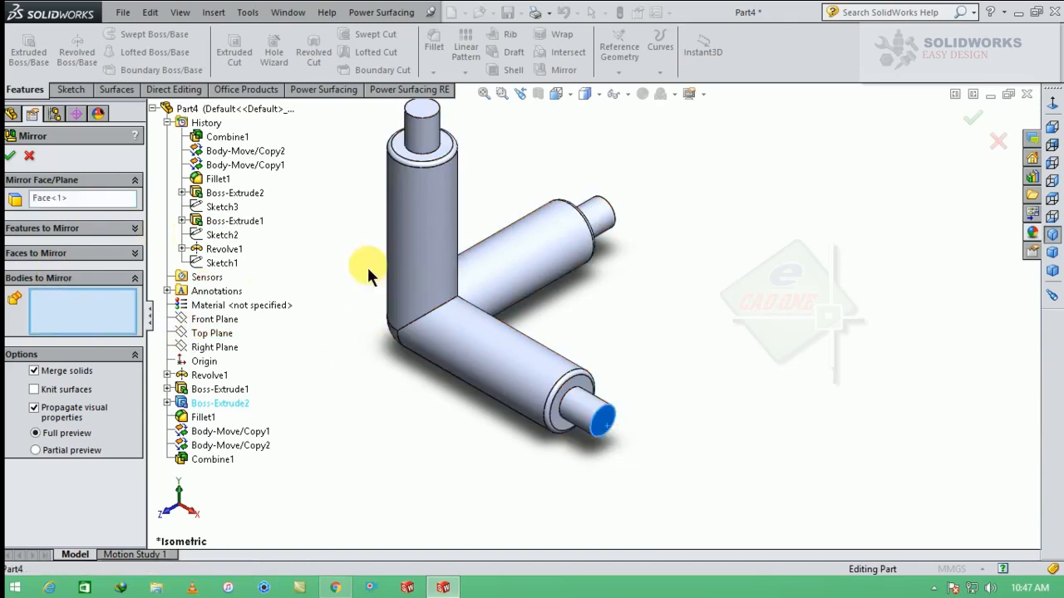
pyautogui.click(417, 254)
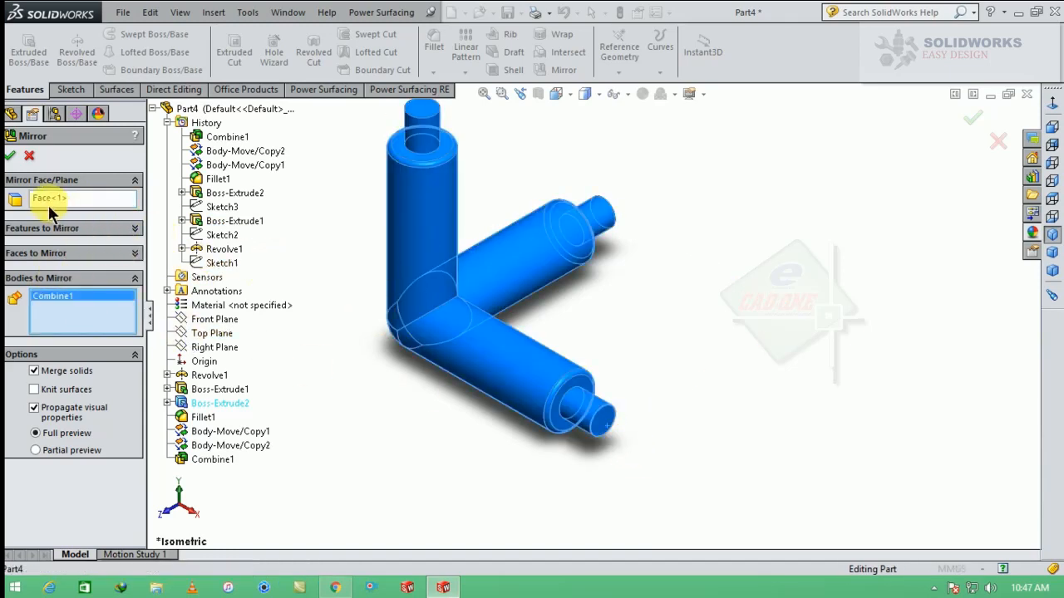
pyautogui.click(13, 158)
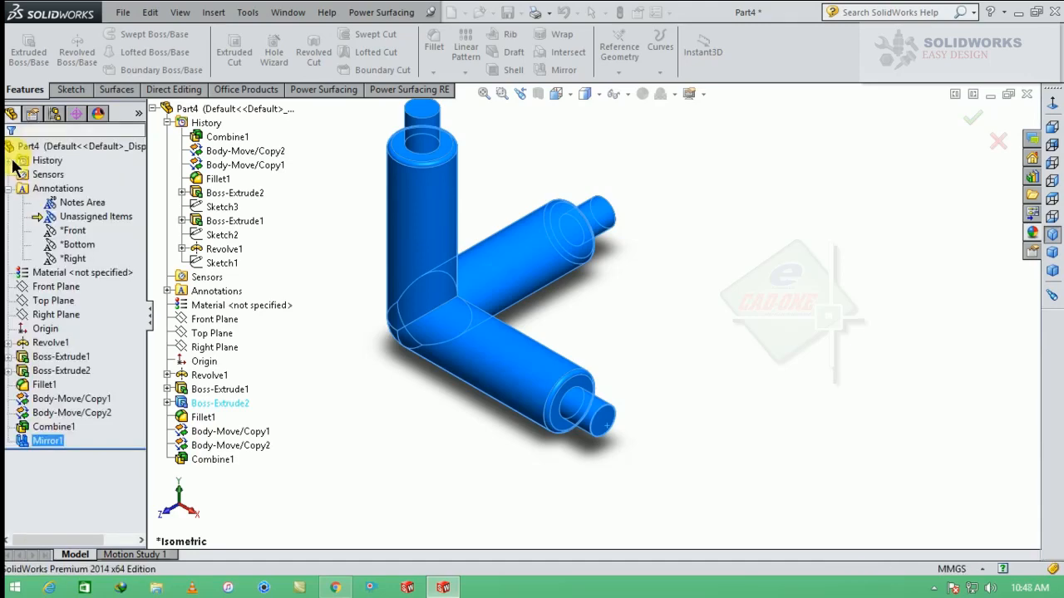
# Mirror the whole two-corner body about the flat end face of the rear horizontal arm's stub, merging solids
pyautogui.scroll(3, 381, 291)
pyautogui.moveTo(757, 413); pyautogui.dragTo(632, 332, button='middle')
pyautogui.click(561, 70)
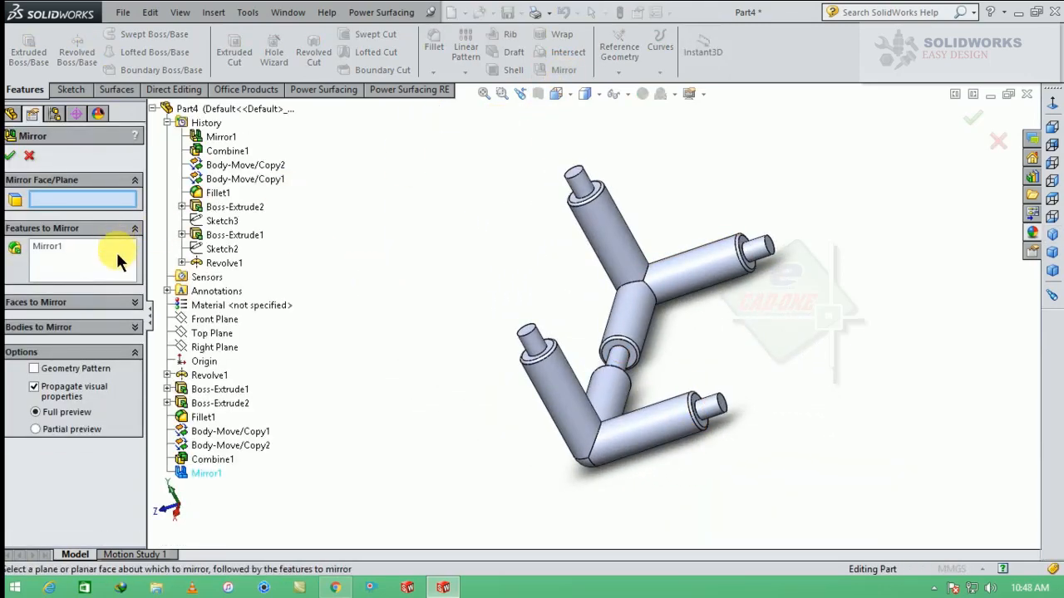
pyautogui.click(109, 327)
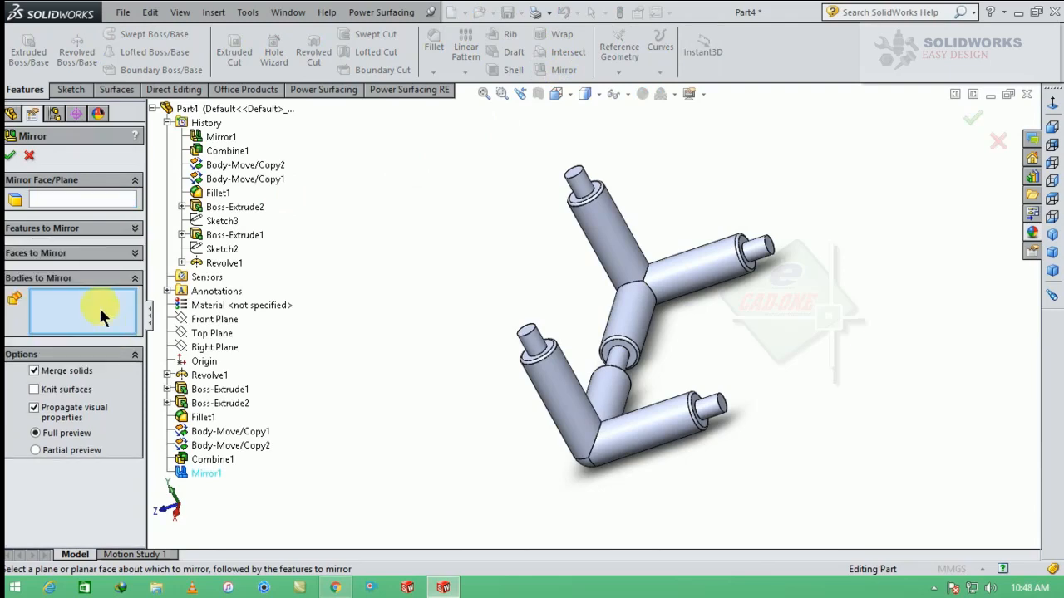
pyautogui.click(685, 257)
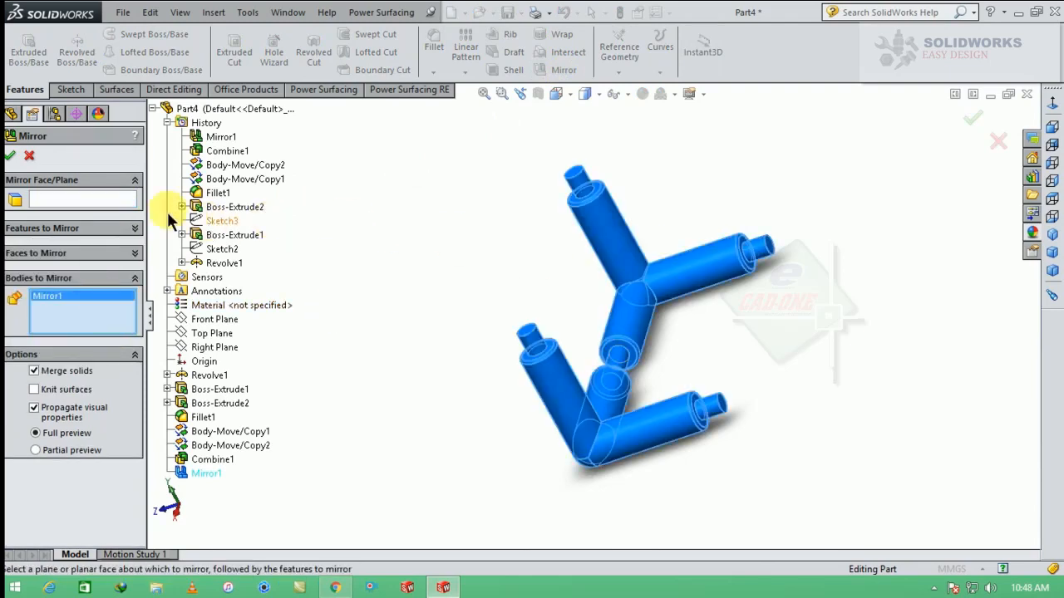
pyautogui.click(129, 201)
pyautogui.scroll(-4, 748, 241)
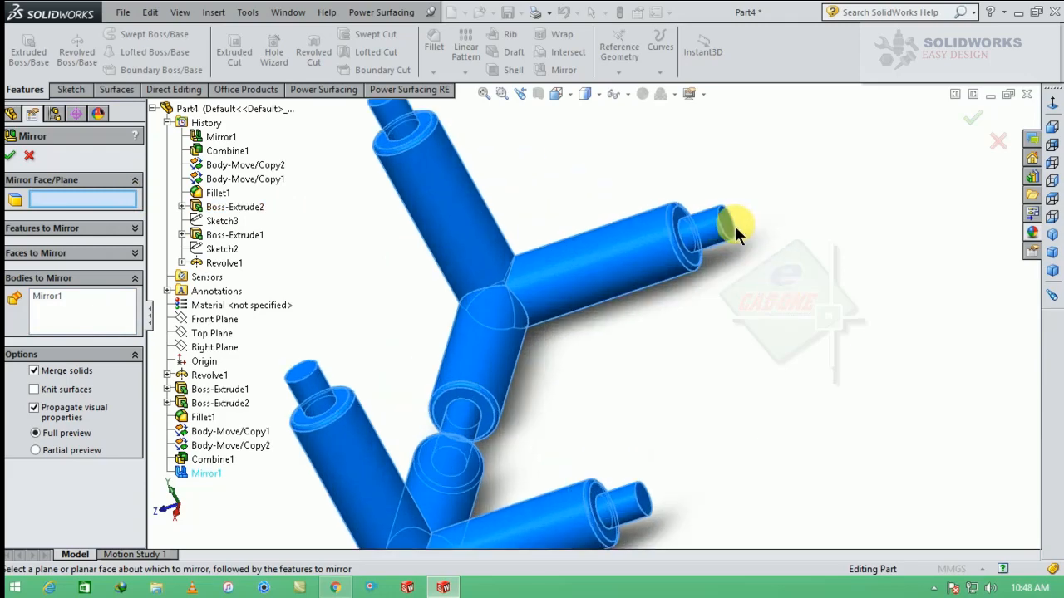
pyautogui.click(730, 222)
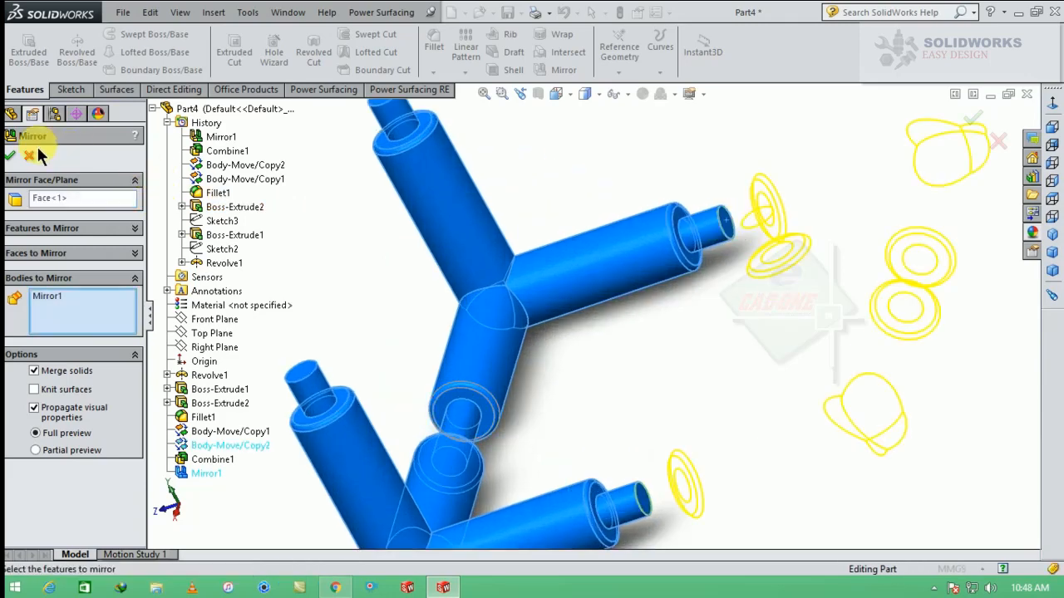
pyautogui.click(10, 157)
pyautogui.scroll(5, 427, 329)
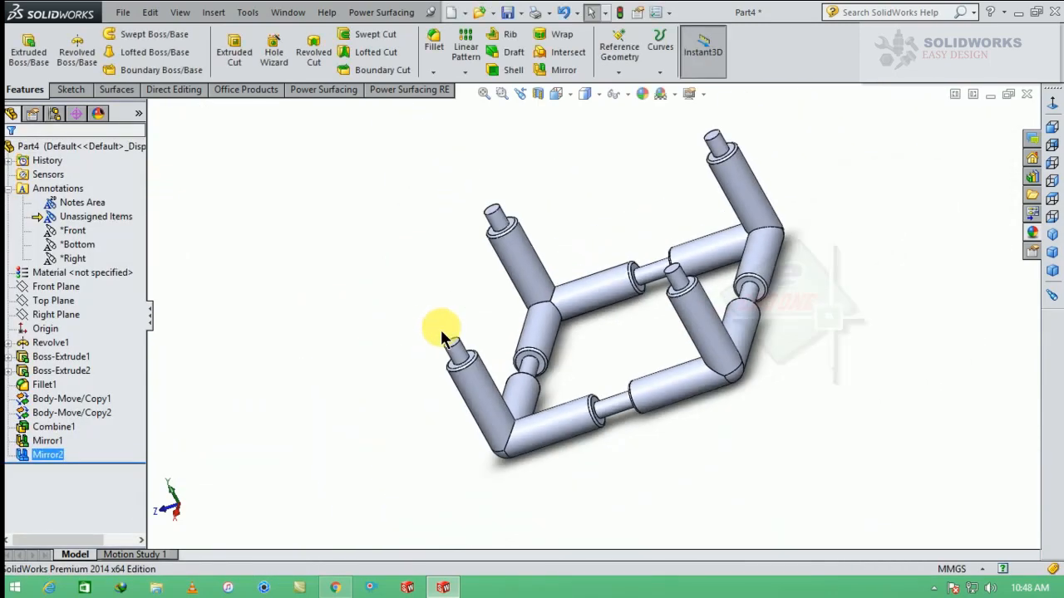
# Mirror the four-corner body about the top end face of a vertical stub, merging solids, and show the cube frame in isometric view
pyautogui.click(548, 71)
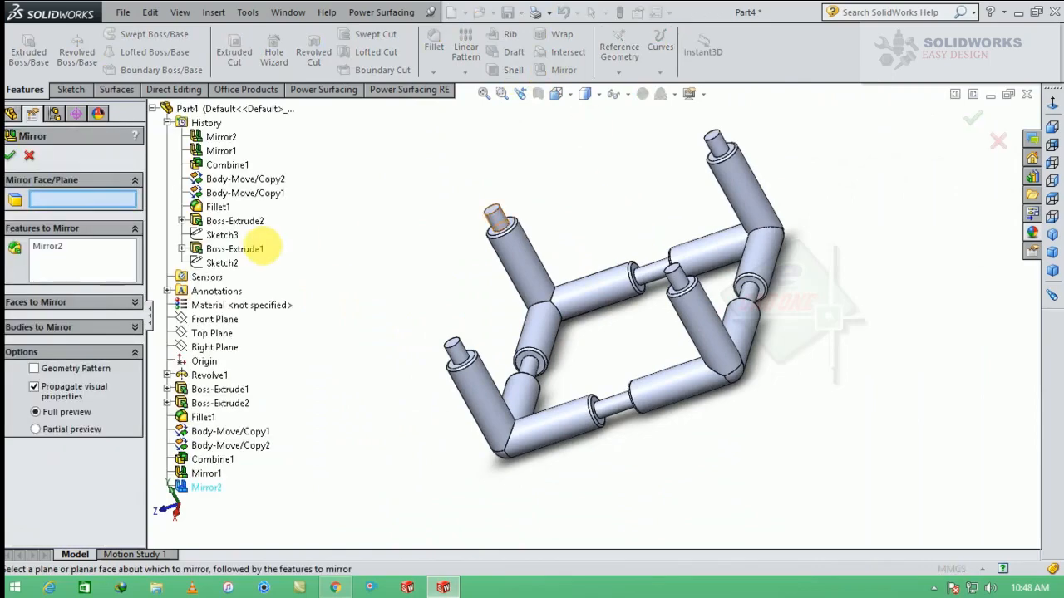
pyautogui.click(96, 327)
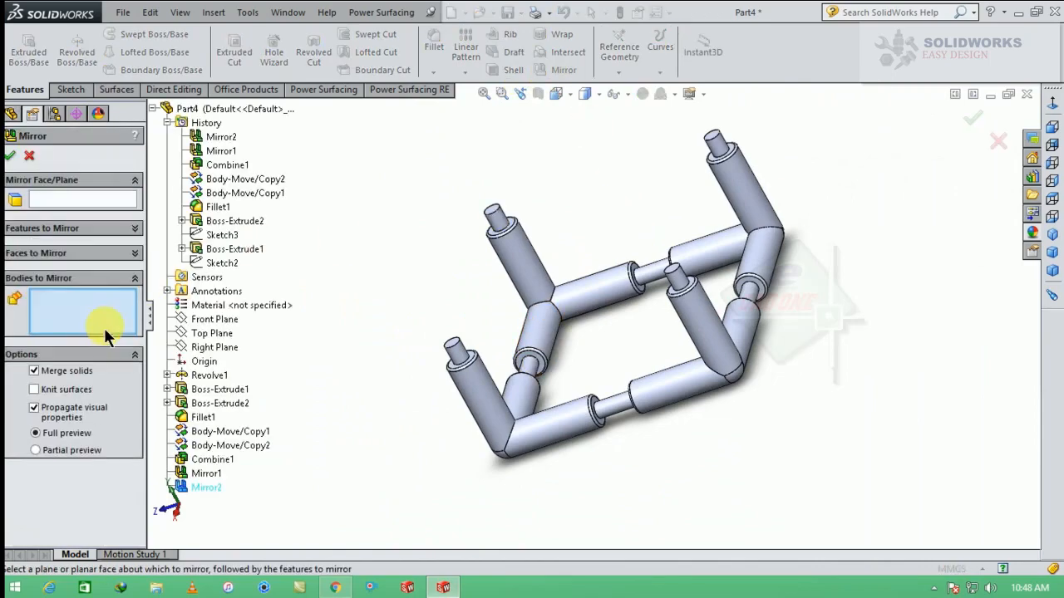
pyautogui.click(637, 285)
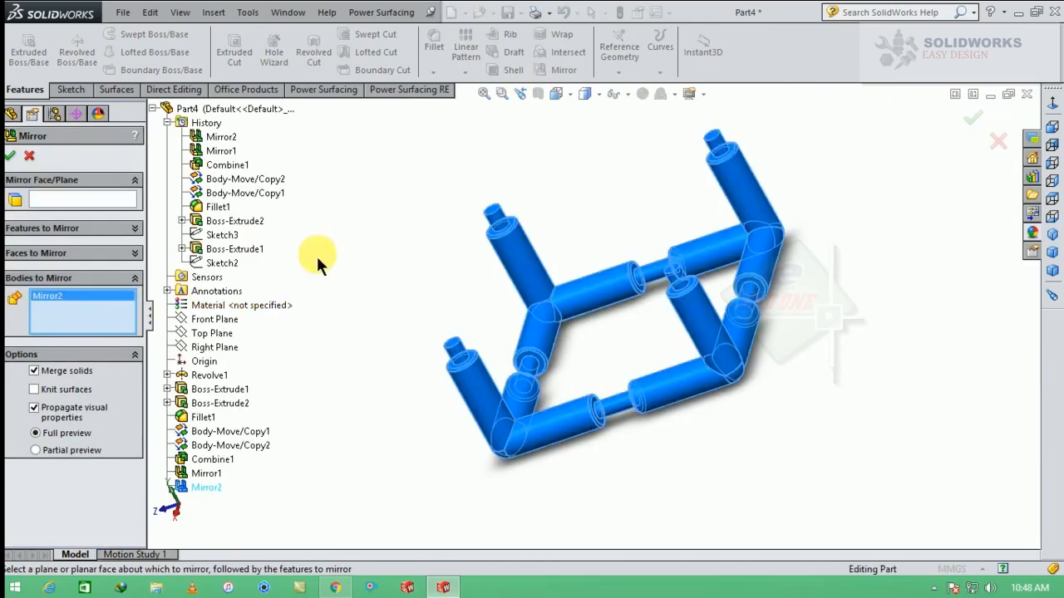
pyautogui.click(119, 200)
pyautogui.scroll(-6, 487, 214)
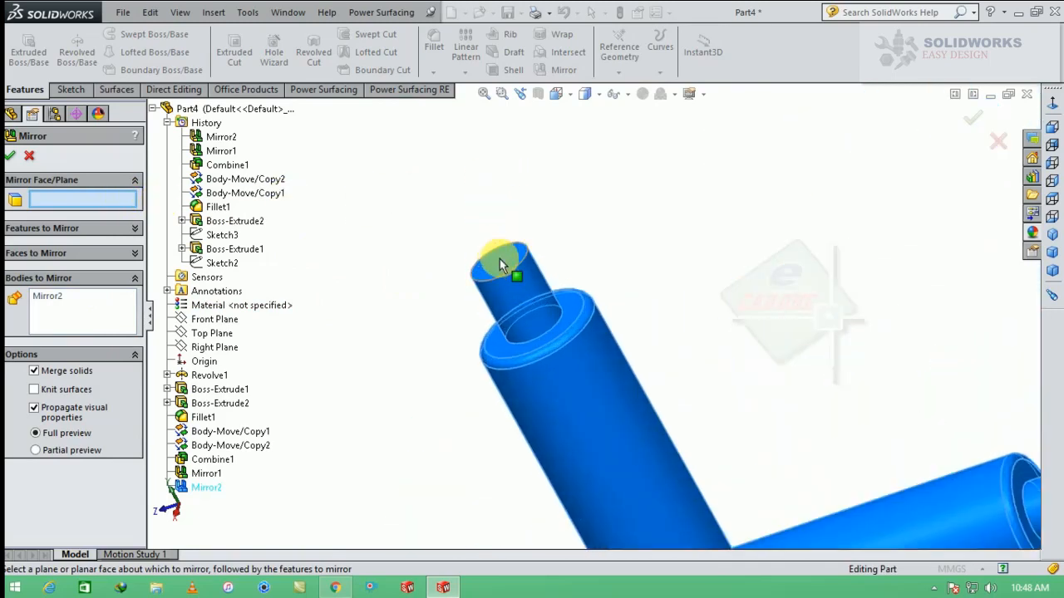
pyautogui.click(500, 264)
pyautogui.scroll(3, 500, 258)
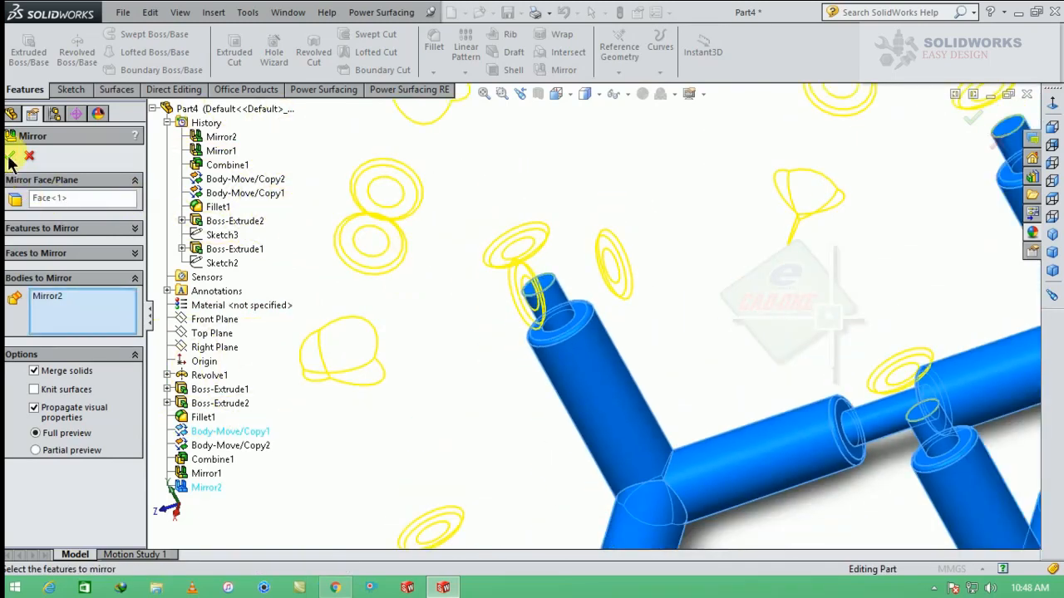
pyautogui.click(11, 156)
pyautogui.scroll(5, 363, 318)
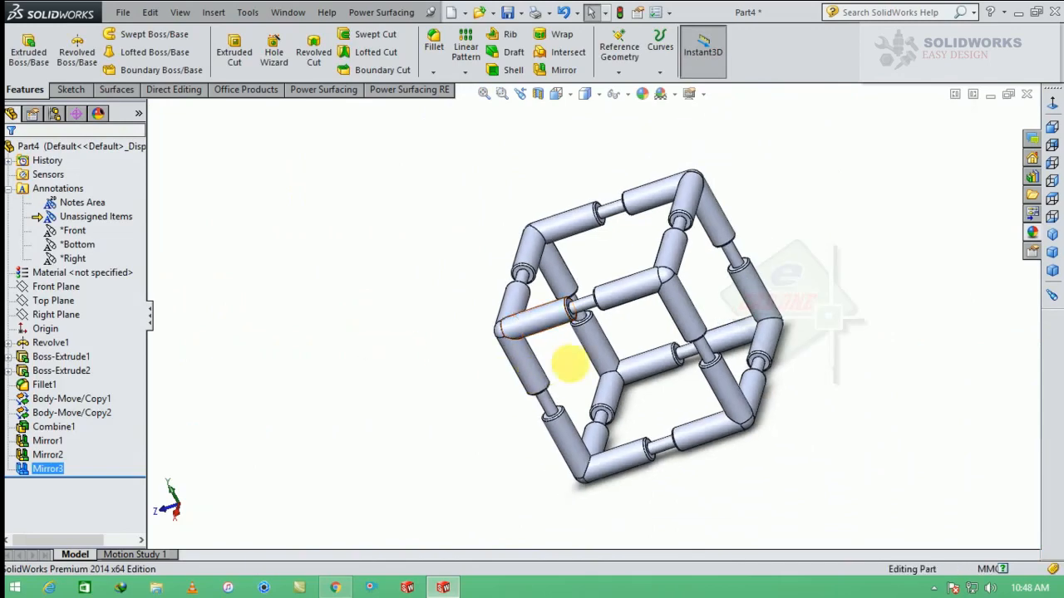
pyautogui.moveTo(569, 363); pyautogui.dragTo(812, 321, button='middle')
pyautogui.click(1052, 236)
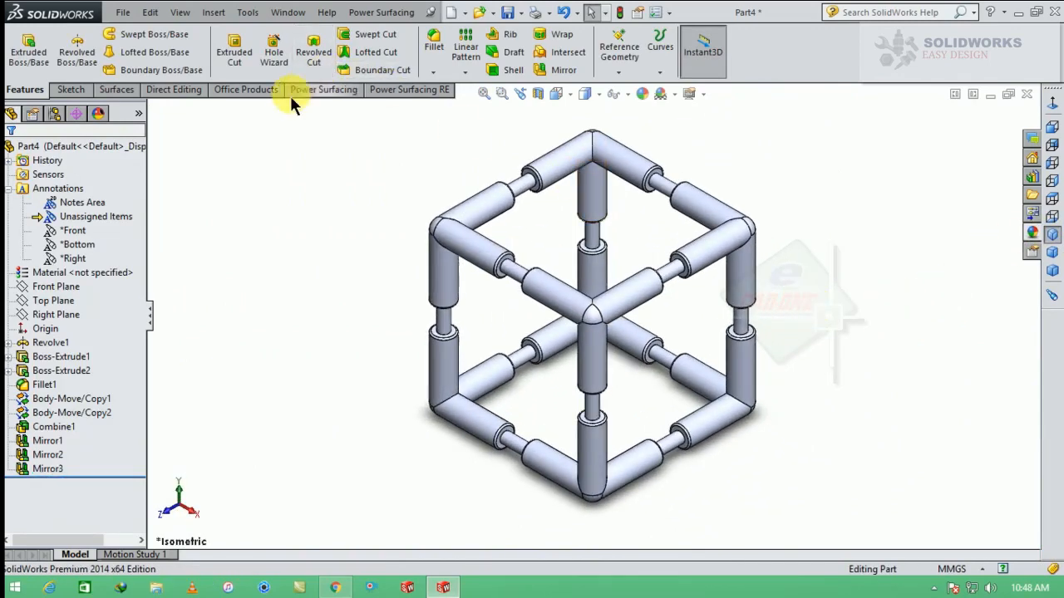
# Apply the blue high gloss plastic appearance from the Plastic High Gloss library to the whole part
pyautogui.click(179, 90)
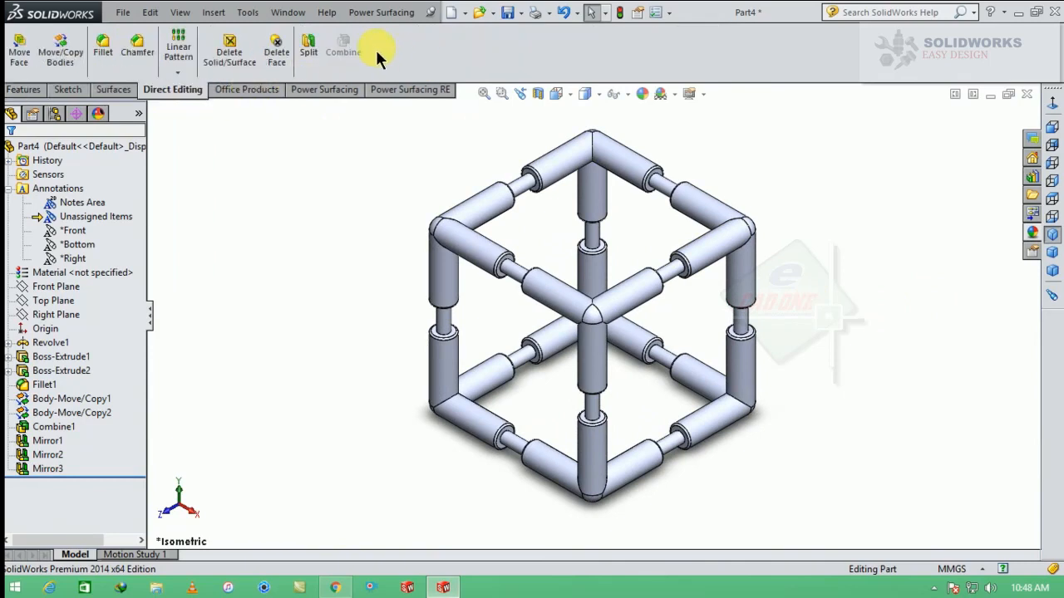
pyautogui.click(1033, 233)
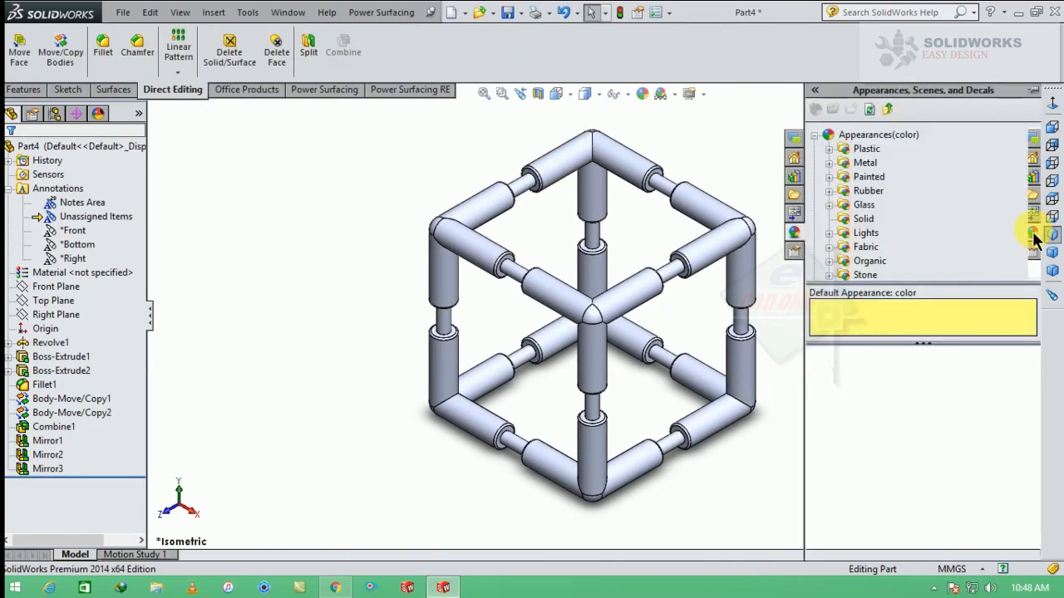
pyautogui.click(865, 149)
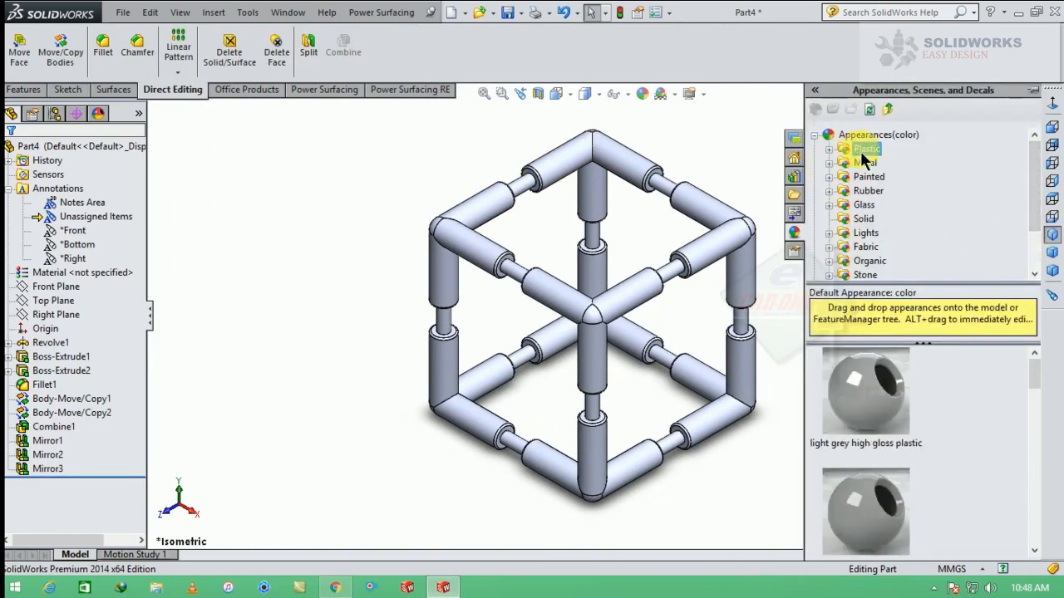
pyautogui.scroll(-2, 1032, 380)
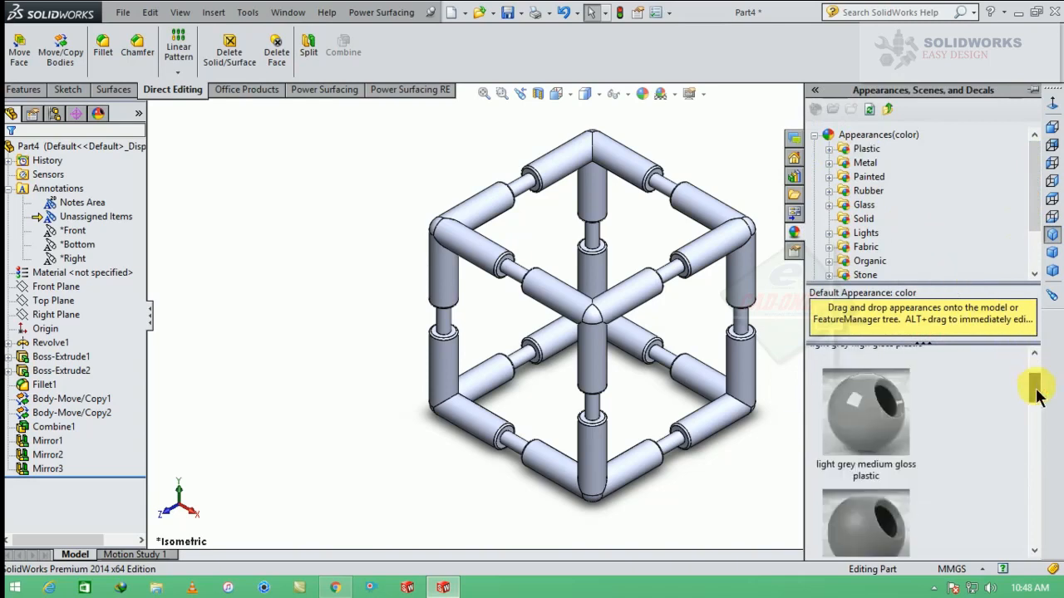
pyautogui.click(829, 149)
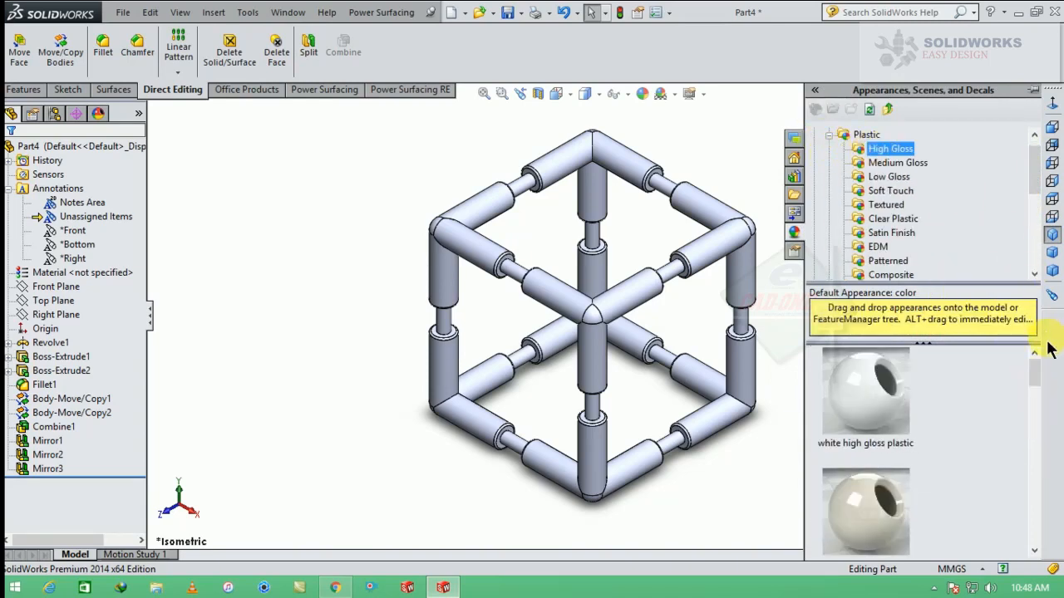
pyautogui.click(1034, 379)
pyautogui.moveTo(1034, 378); pyautogui.dragTo(1035, 482)
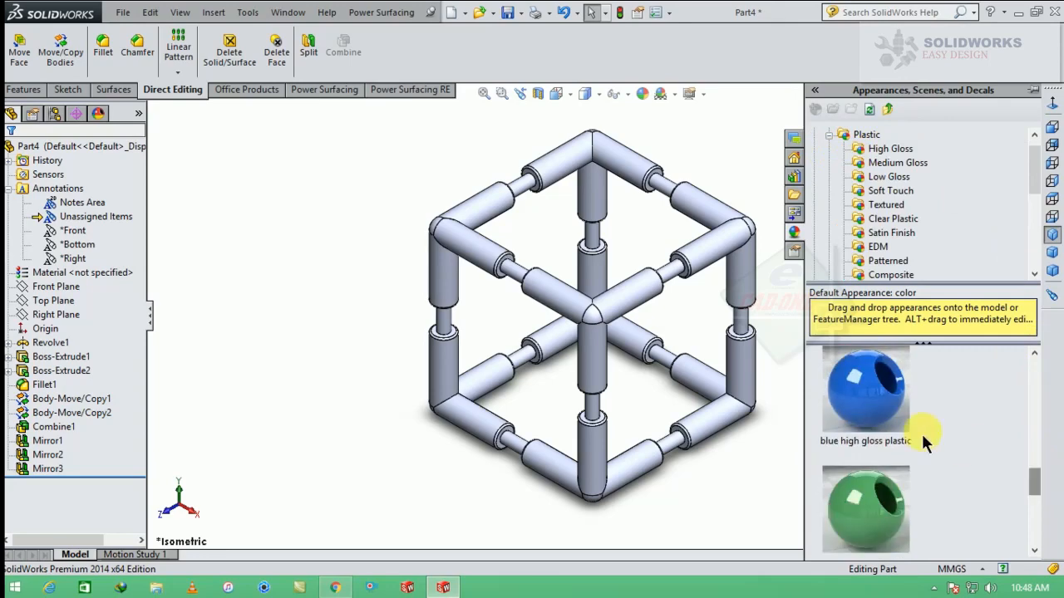
pyautogui.doubleClick(851, 384)
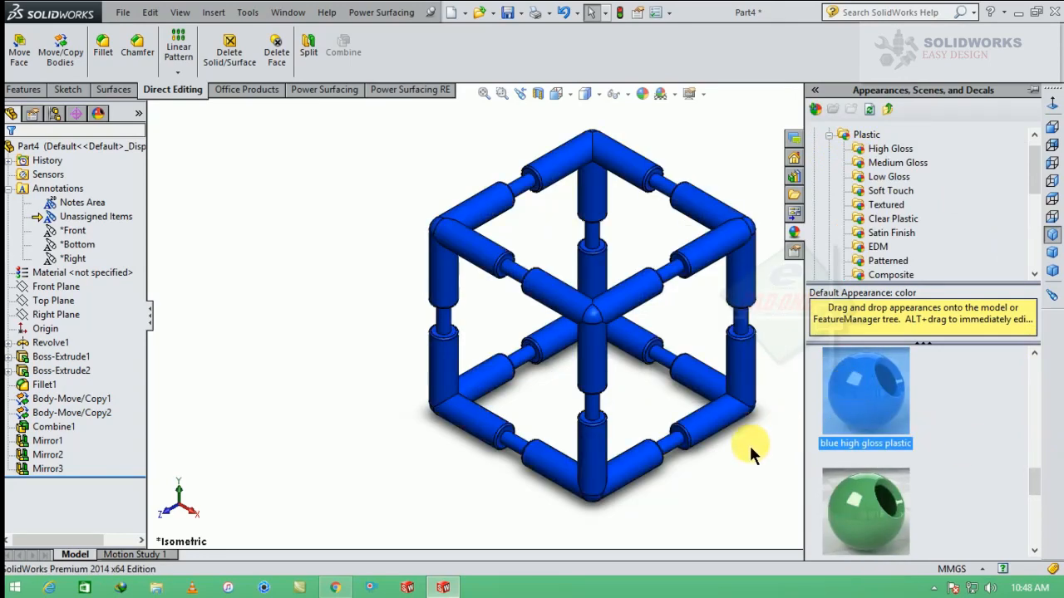
# Edit the part's appearance and change its color to the pure blue swatch of the standard palette
pyautogui.click(643, 94)
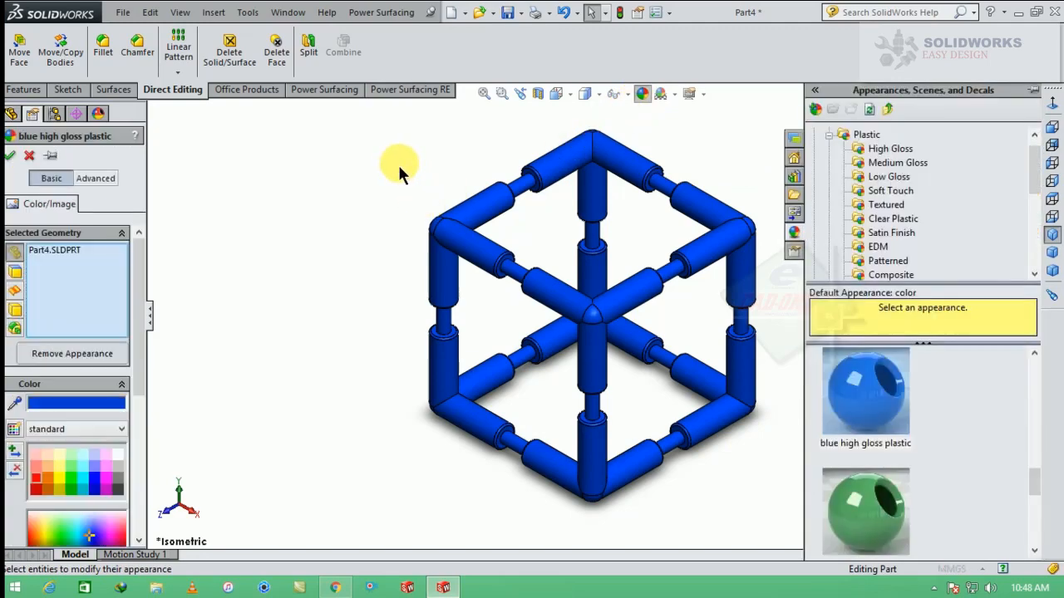
pyautogui.moveTo(700, 393); pyautogui.dragTo(748, 482)
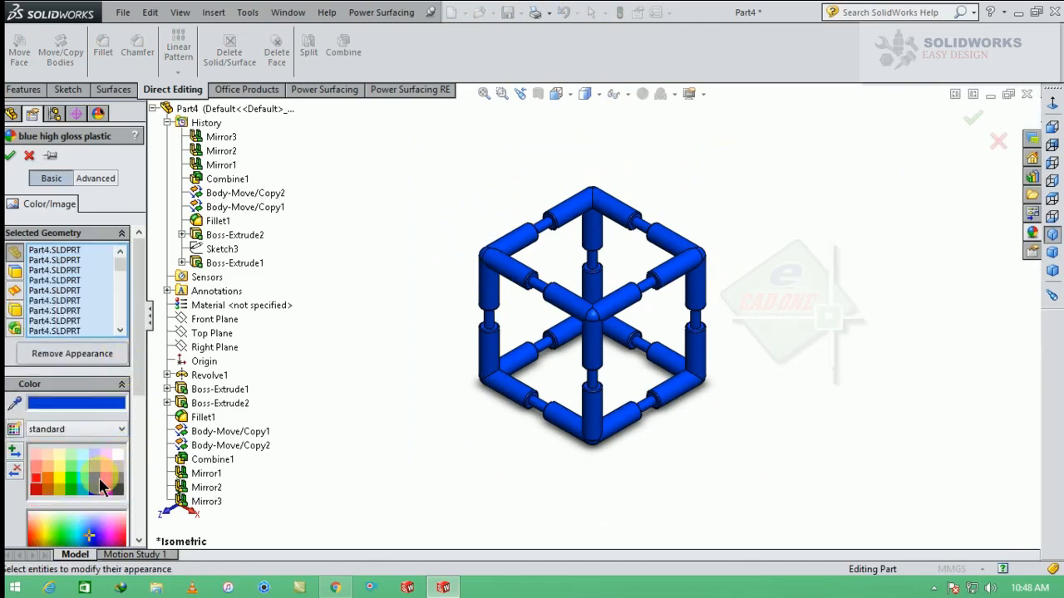
pyautogui.click(98, 486)
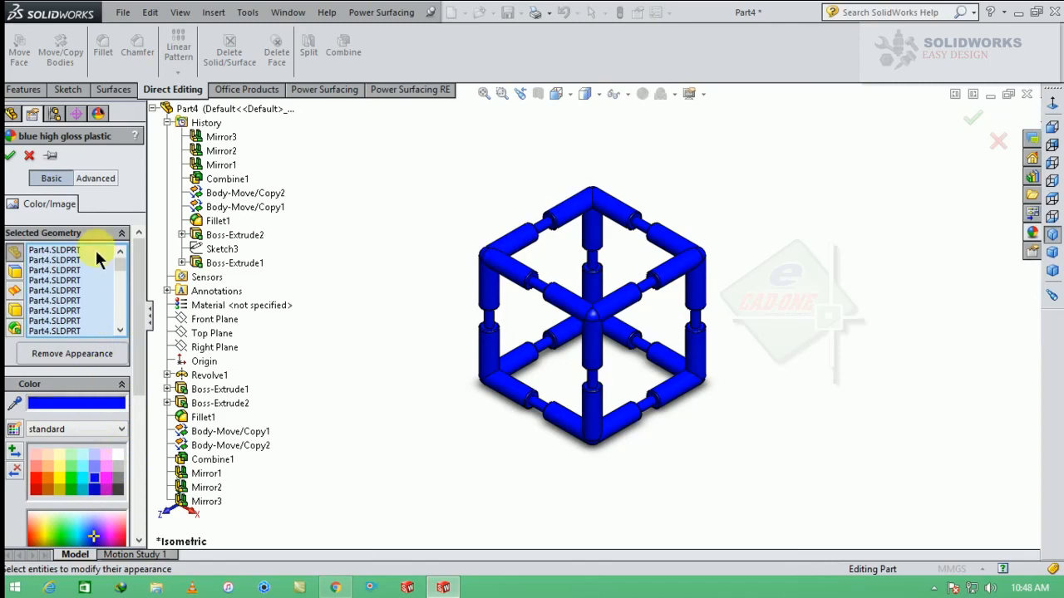
# Set the luminous intensity in the appearance's advanced illumination settings to 0.23 w/srm^2 and apply the appearance
pyautogui.click(96, 179)
pyautogui.click(81, 207)
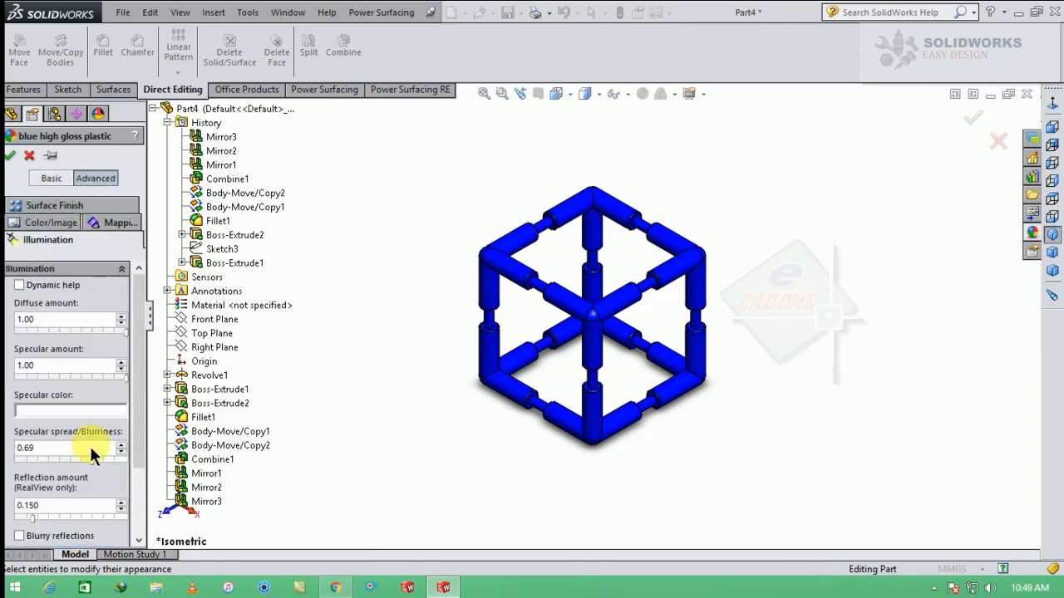
pyautogui.scroll(-3, 136, 356)
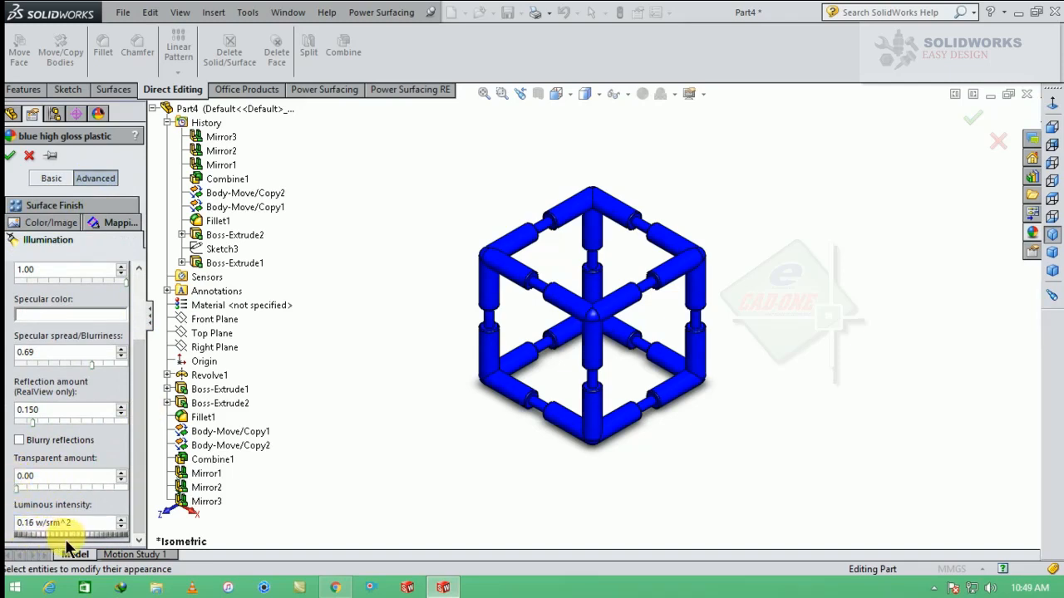
pyautogui.moveTo(73, 542); pyautogui.dragTo(78, 543)
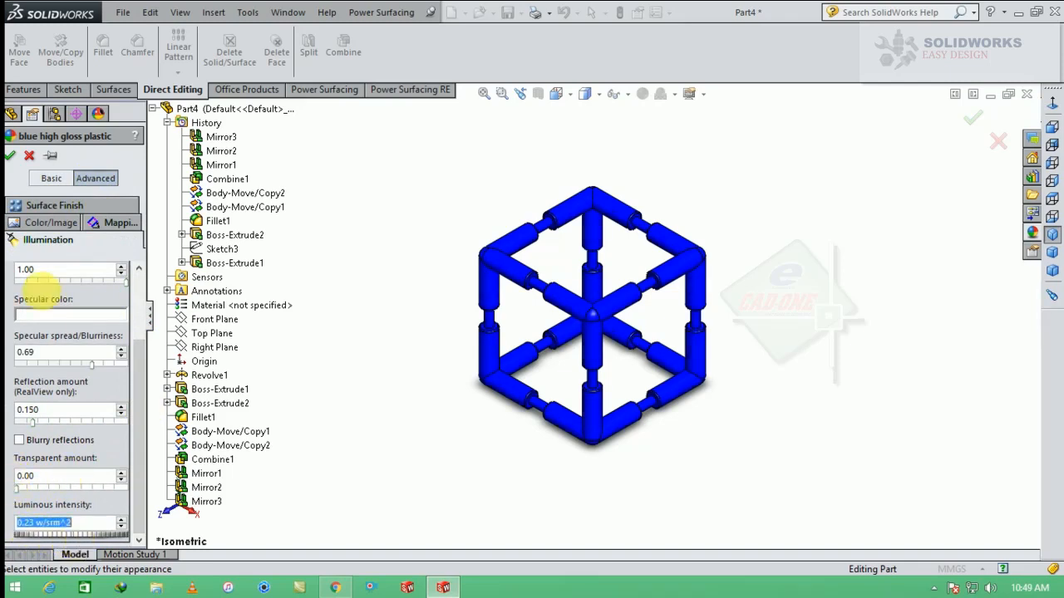
pyautogui.click(12, 156)
# Change the cube frame's display style to Shaded, without edge lines
pyautogui.moveTo(724, 347); pyautogui.dragTo(720, 334, button='middle')
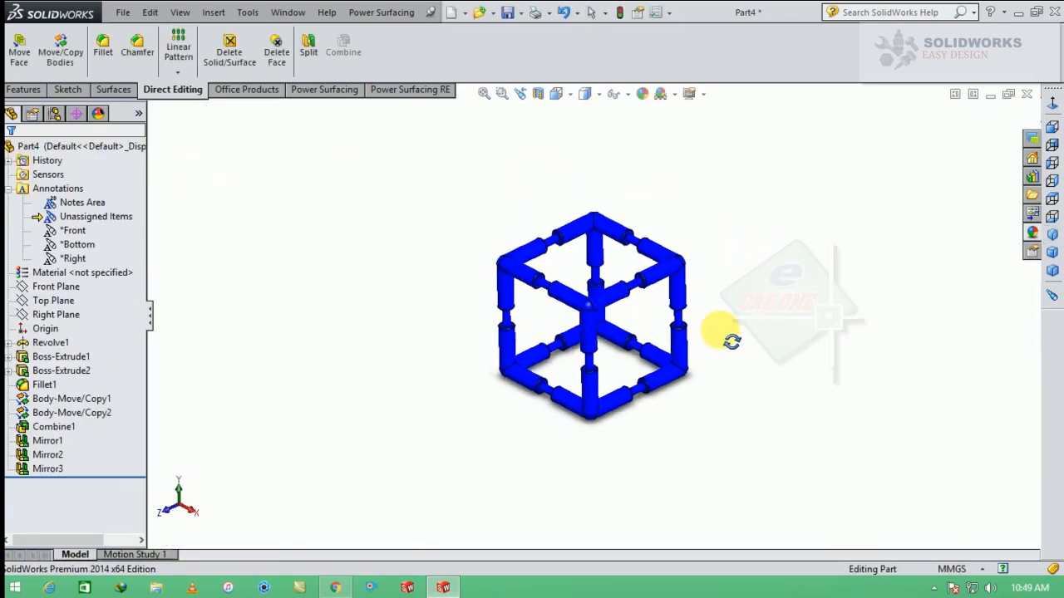
pyautogui.click(599, 95)
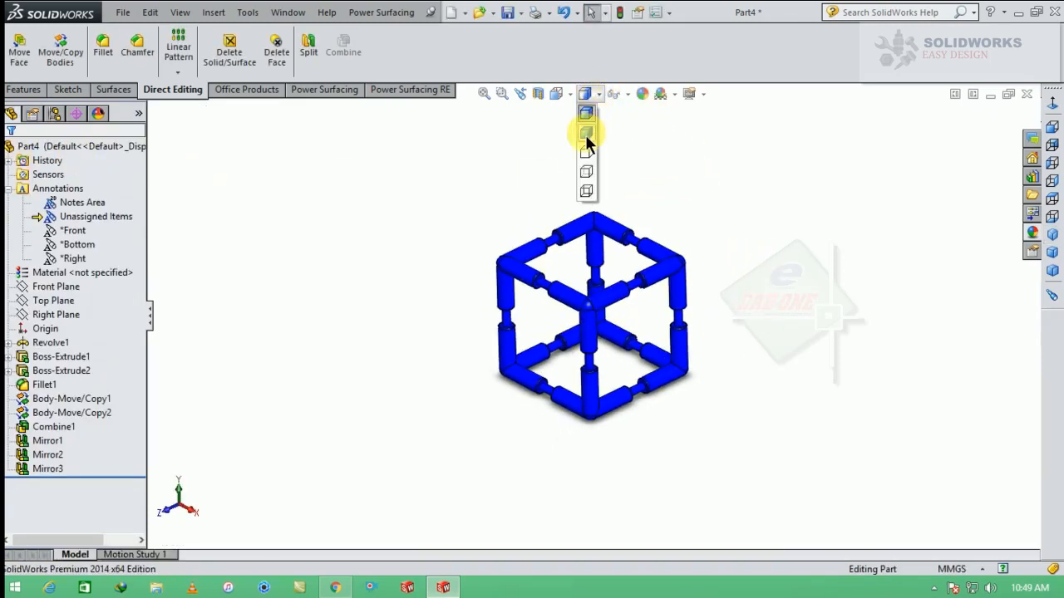
pyautogui.click(586, 135)
pyautogui.scroll(-3, 702, 353)
pyautogui.scroll(-1, 345, 183)
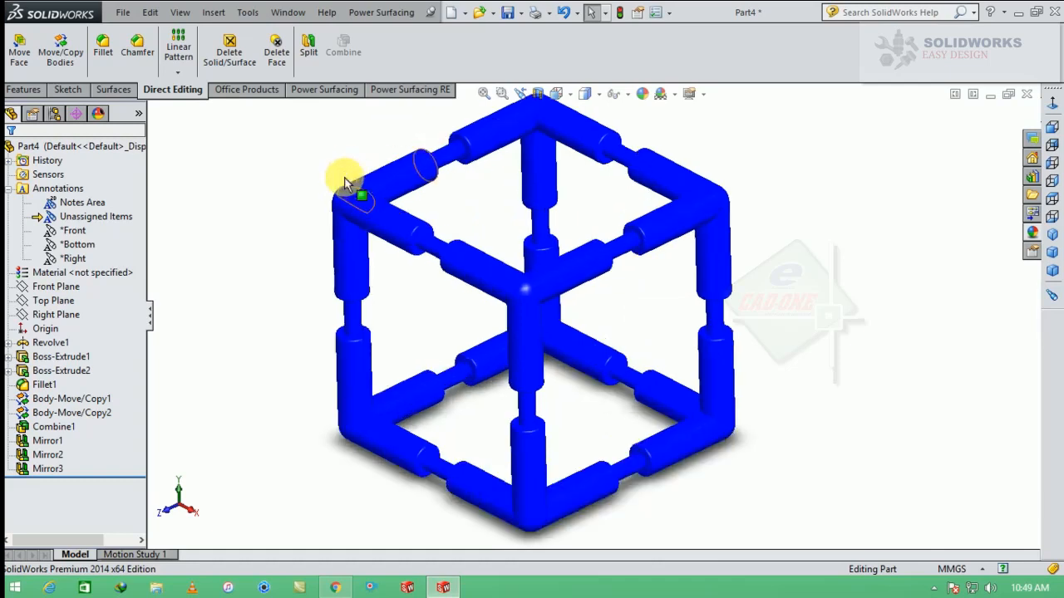
# Select the cylindrical faces of all twelve thin pins connecting the cube frame's thick corner arms
pyautogui.click(355, 332)
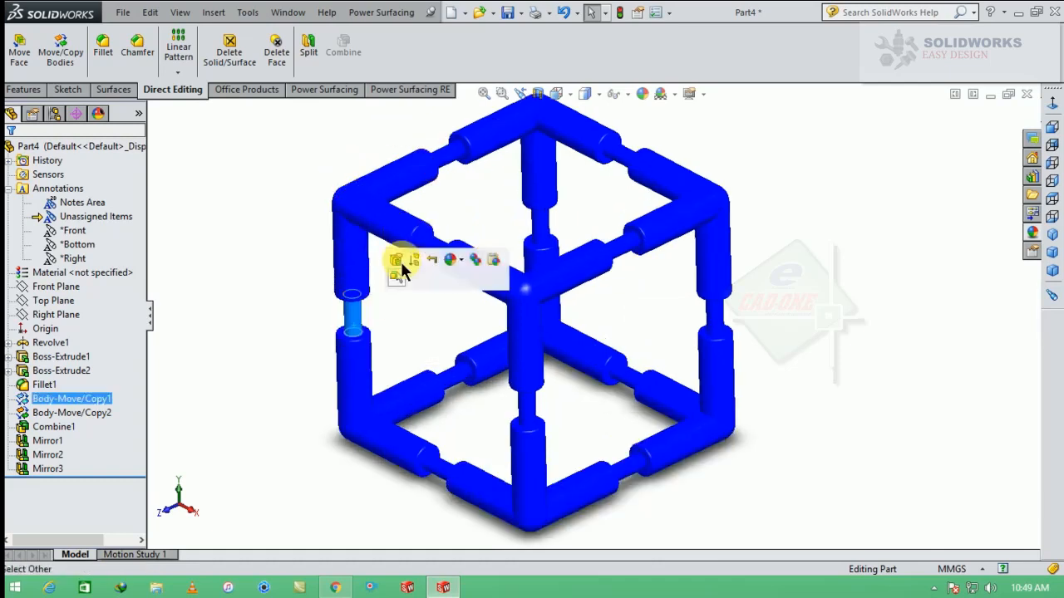
pyautogui.keyDown('ctrl'); pyautogui.click(446, 157); pyautogui.keyUp('ctrl')
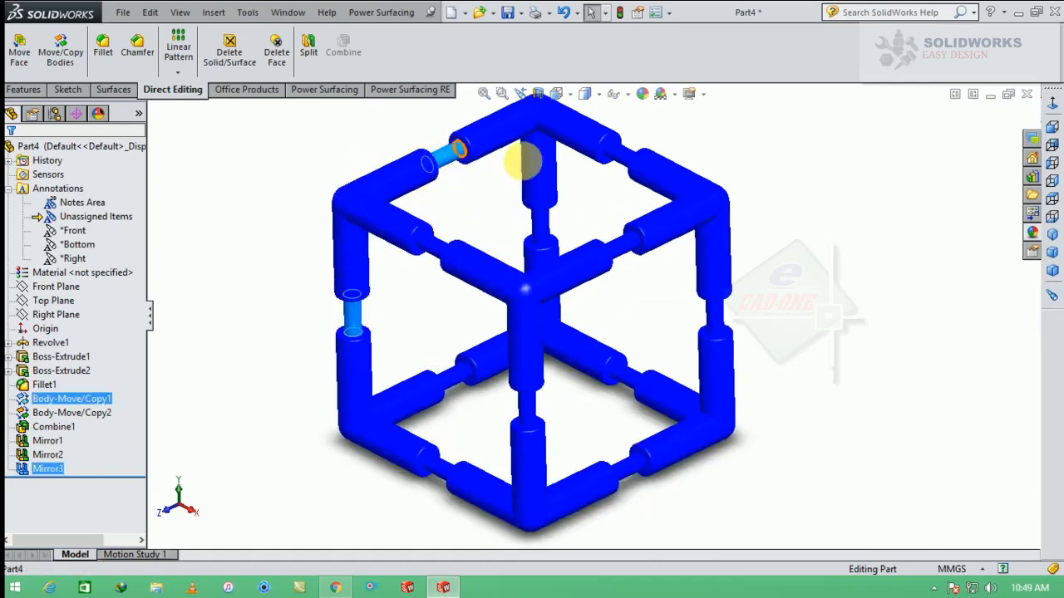
pyautogui.keyDown('ctrl'); pyautogui.click(619, 158); pyautogui.keyUp('ctrl')
pyautogui.keyDown('ctrl'); pyautogui.click(453, 376); pyautogui.keyUp('ctrl')
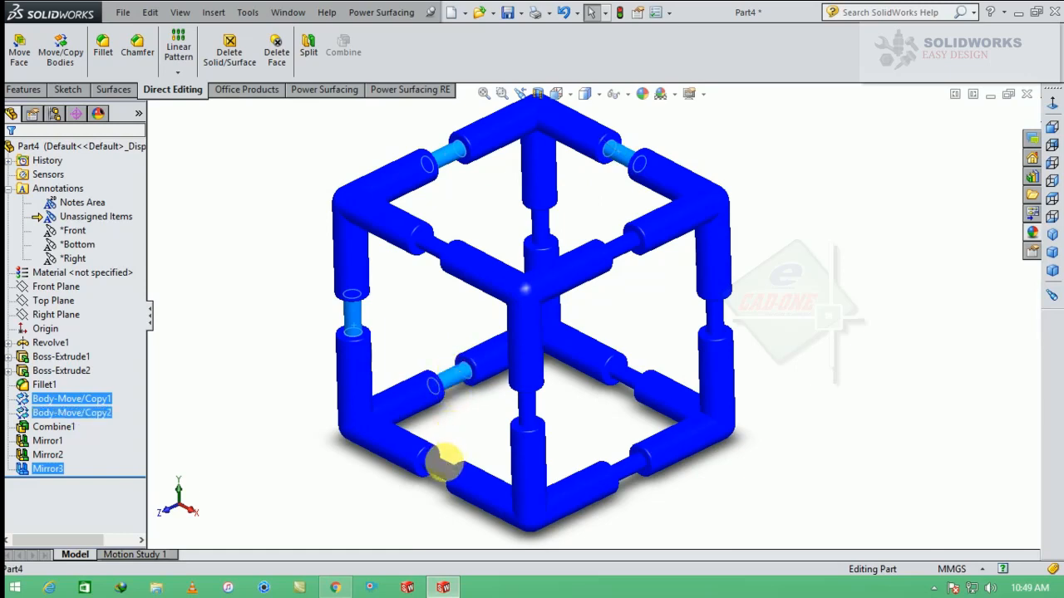
pyautogui.keyDown('ctrl'); pyautogui.click(438, 474); pyautogui.keyUp('ctrl')
pyautogui.keyDown('ctrl'); pyautogui.click(625, 470); pyautogui.keyUp('ctrl')
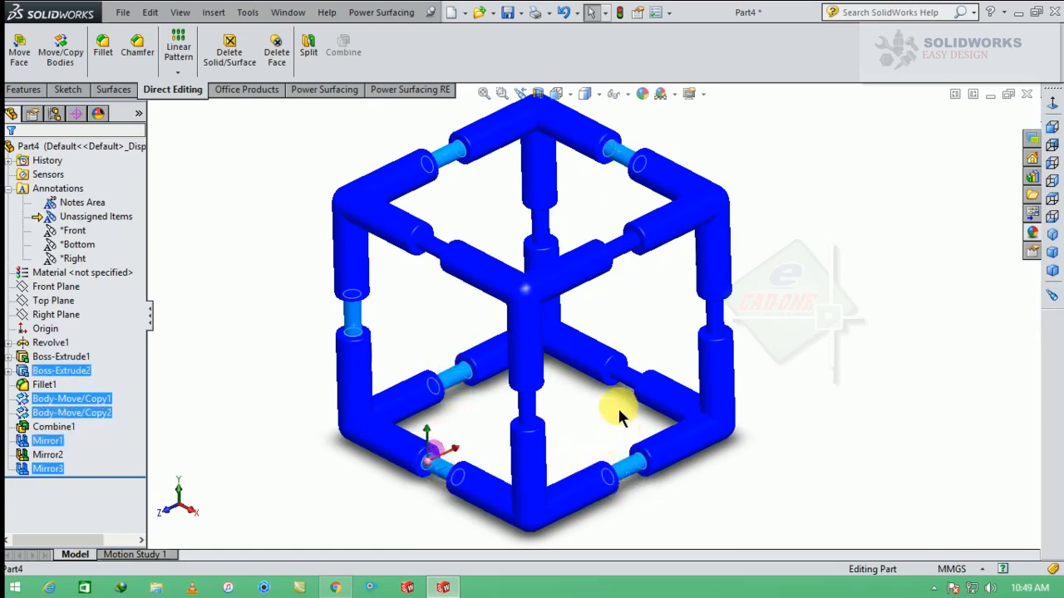
pyautogui.keyDown('ctrl'); pyautogui.click(625, 384); pyautogui.keyUp('ctrl')
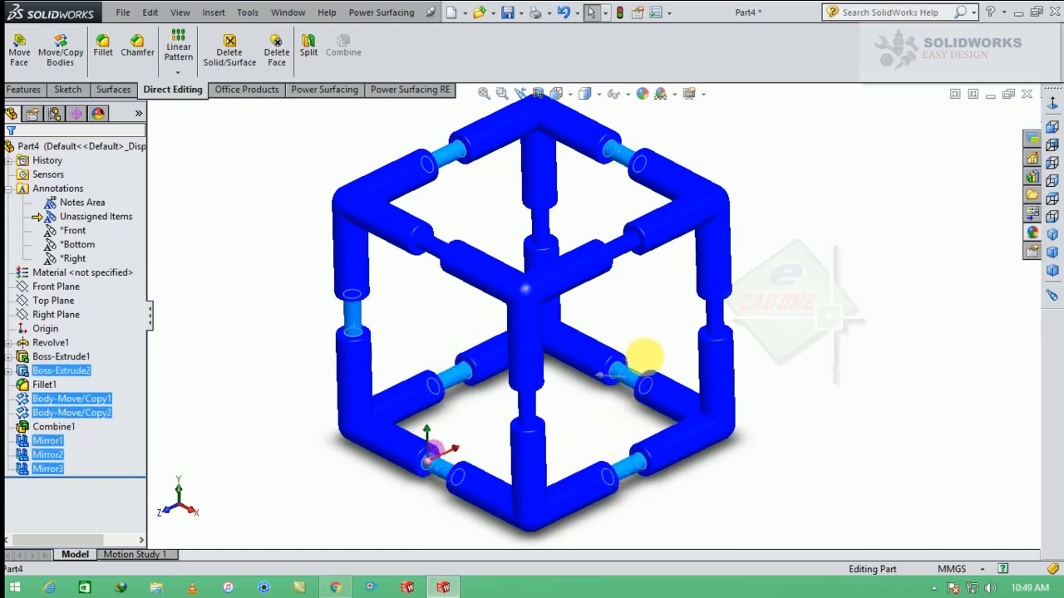
pyautogui.keyDown('ctrl'); pyautogui.click(716, 330); pyautogui.keyUp('ctrl')
pyautogui.keyDown('ctrl'); pyautogui.click(525, 406); pyautogui.keyUp('ctrl')
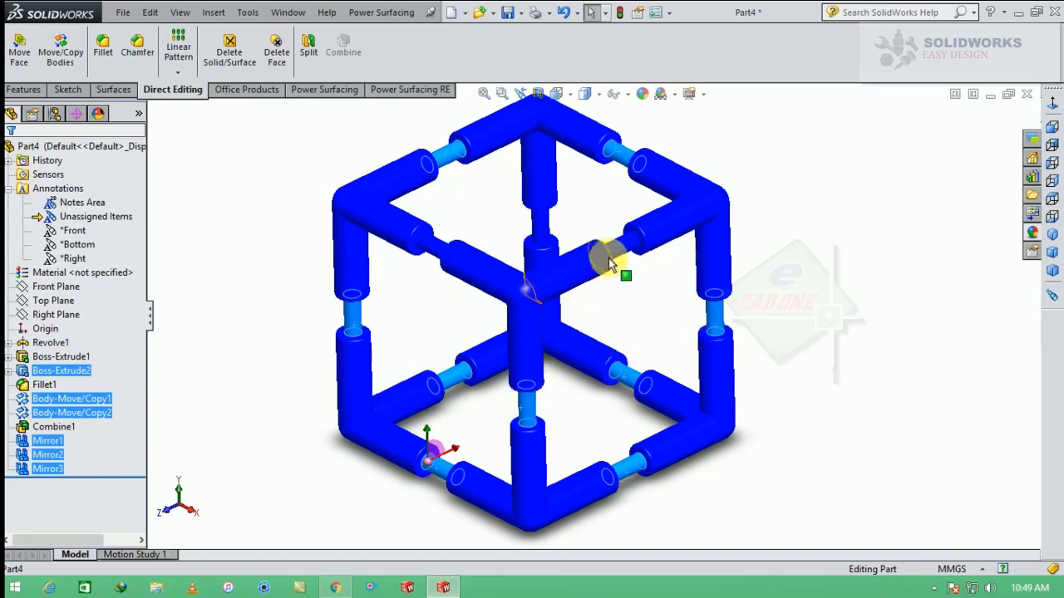
pyautogui.keyDown('ctrl'); pyautogui.click(632, 253); pyautogui.keyUp('ctrl')
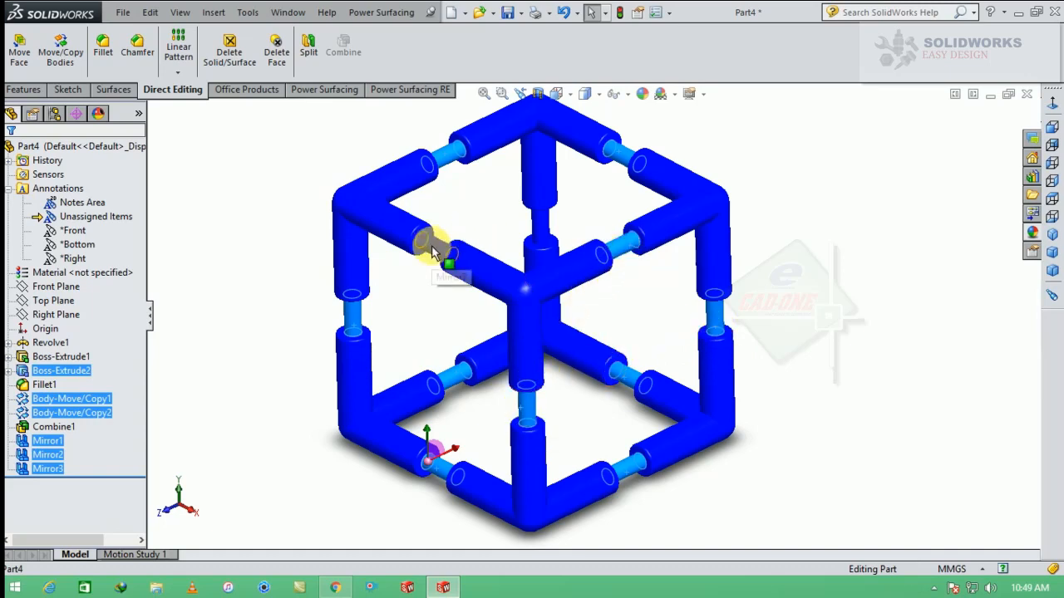
pyautogui.keyDown('ctrl'); pyautogui.click(432, 251); pyautogui.keyUp('ctrl')
pyautogui.keyDown('ctrl'); pyautogui.click(546, 231); pyautogui.keyUp('ctrl')
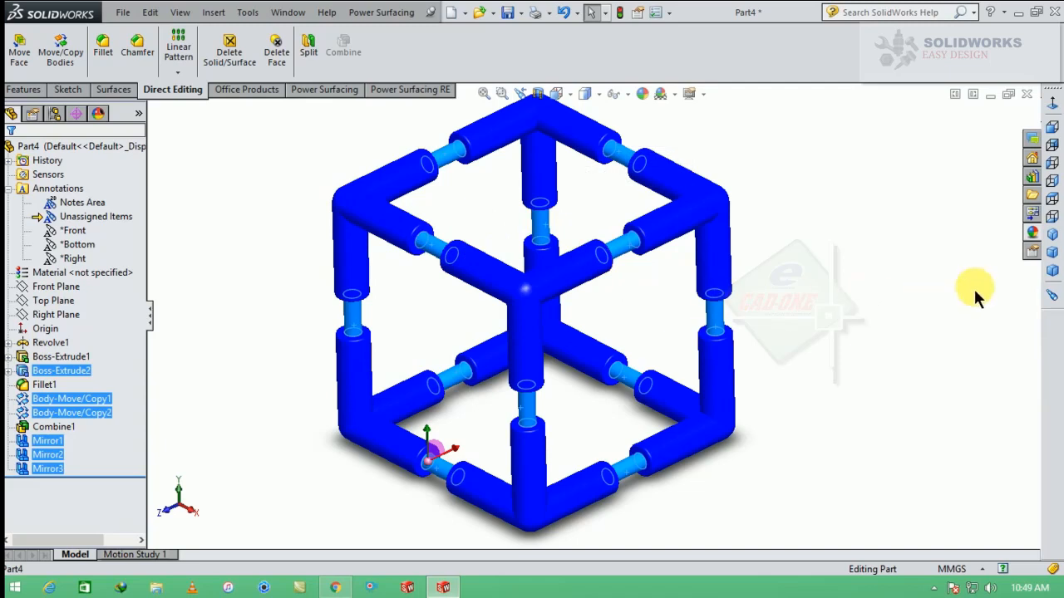
# Apply the polished steel appearance from the Metal Steel library to the selected pin faces
pyautogui.click(1032, 234)
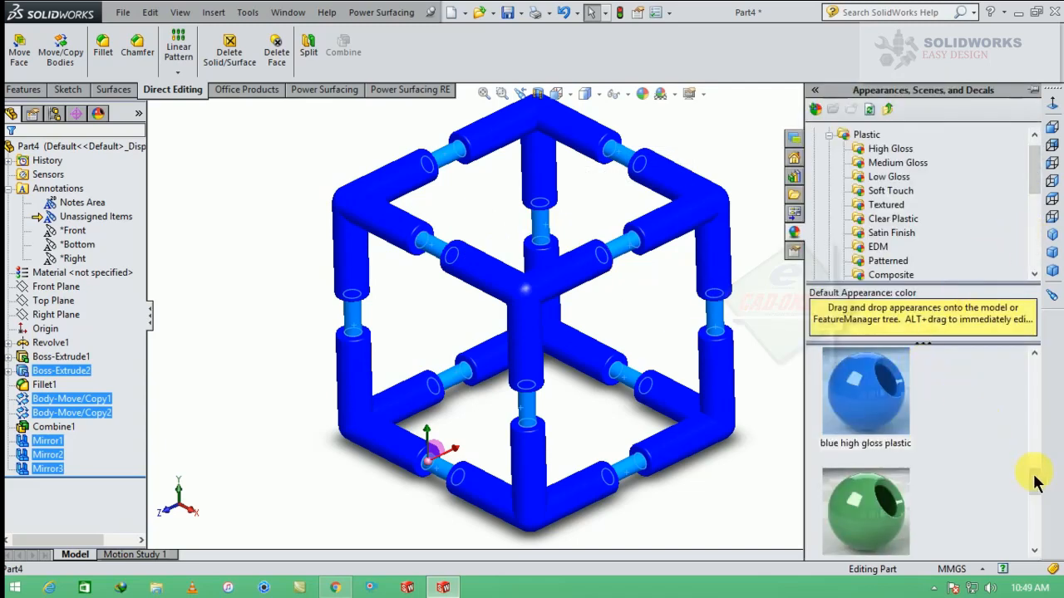
pyautogui.moveTo(1035, 478); pyautogui.dragTo(1031, 363)
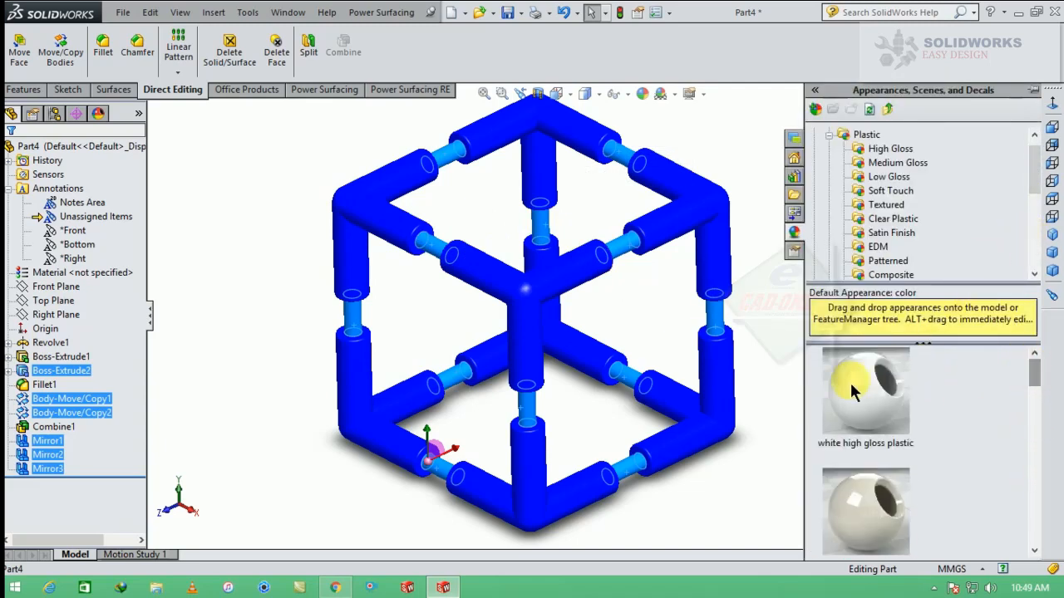
pyautogui.click(830, 137)
pyautogui.click(829, 150)
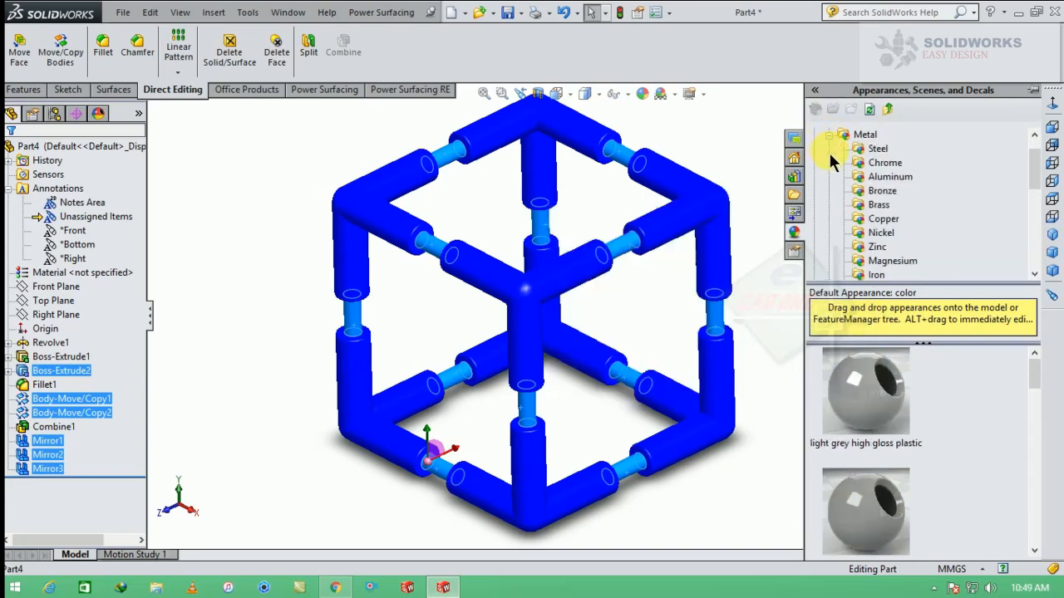
pyautogui.click(879, 150)
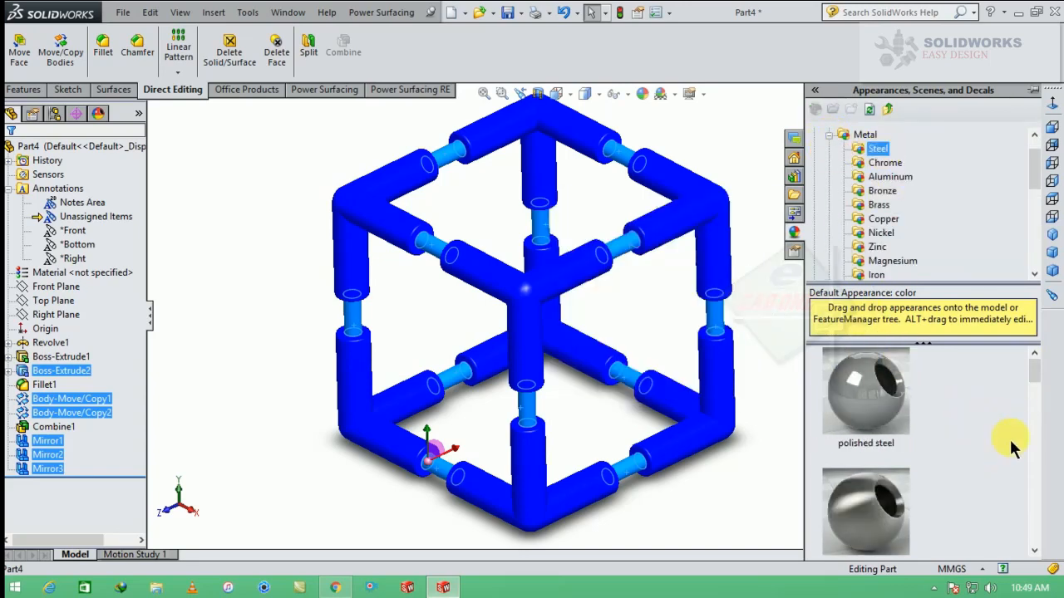
pyautogui.moveTo(1035, 383)
pyautogui.mouseDown()
pyautogui.moveTo(1033, 456)
pyautogui.moveTo(1034, 374)
pyautogui.mouseUp()
pyautogui.doubleClick(866, 391)
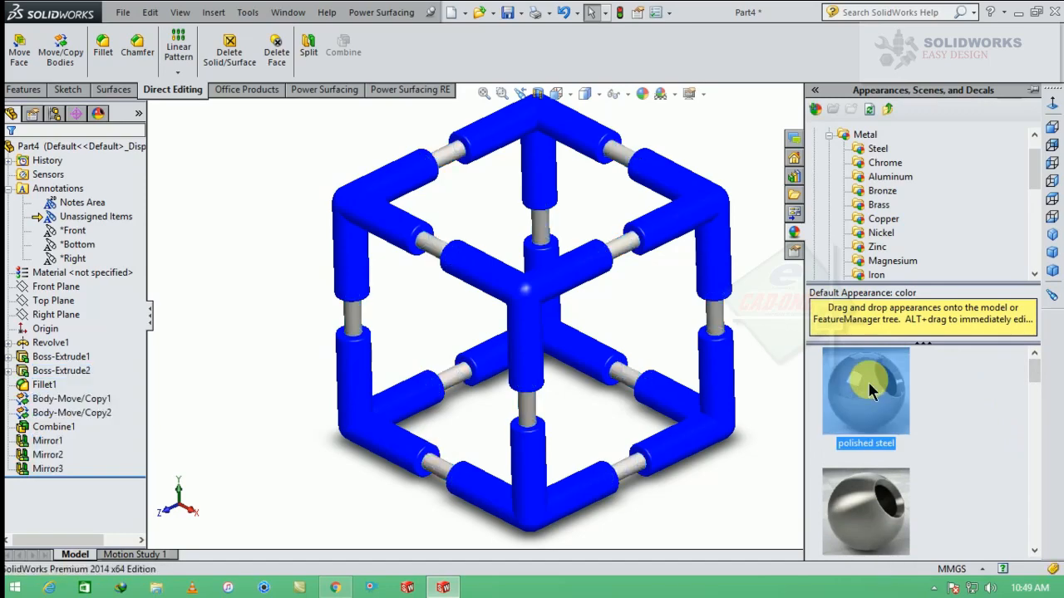
pyautogui.click(748, 489)
# Apply the candy apple red appearance from the Painted library to the whole part
pyautogui.press('z')
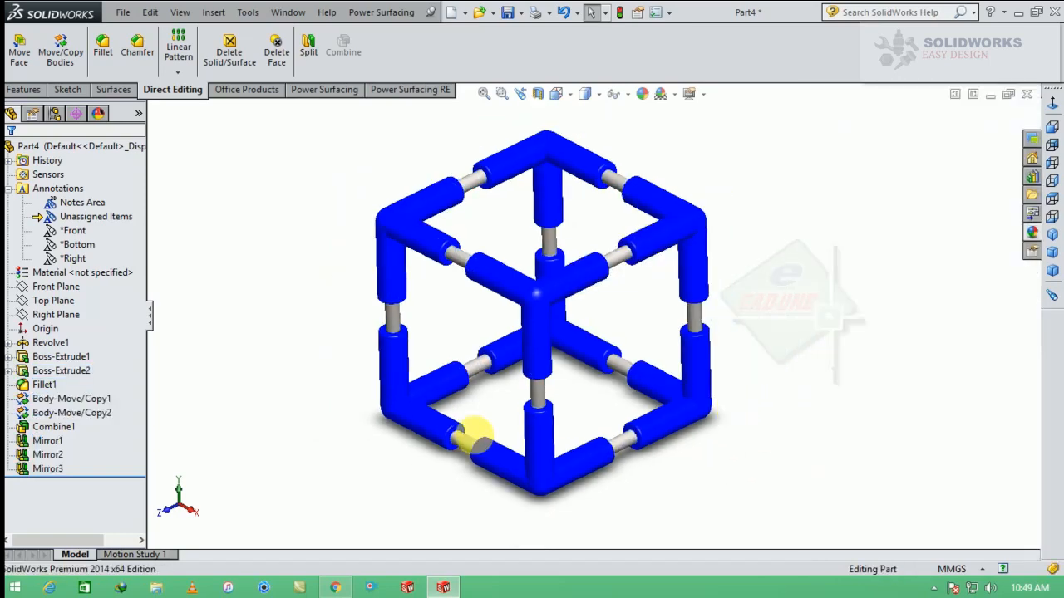
pyautogui.scroll(-1, 479, 227)
pyautogui.scroll(1, 479, 227)
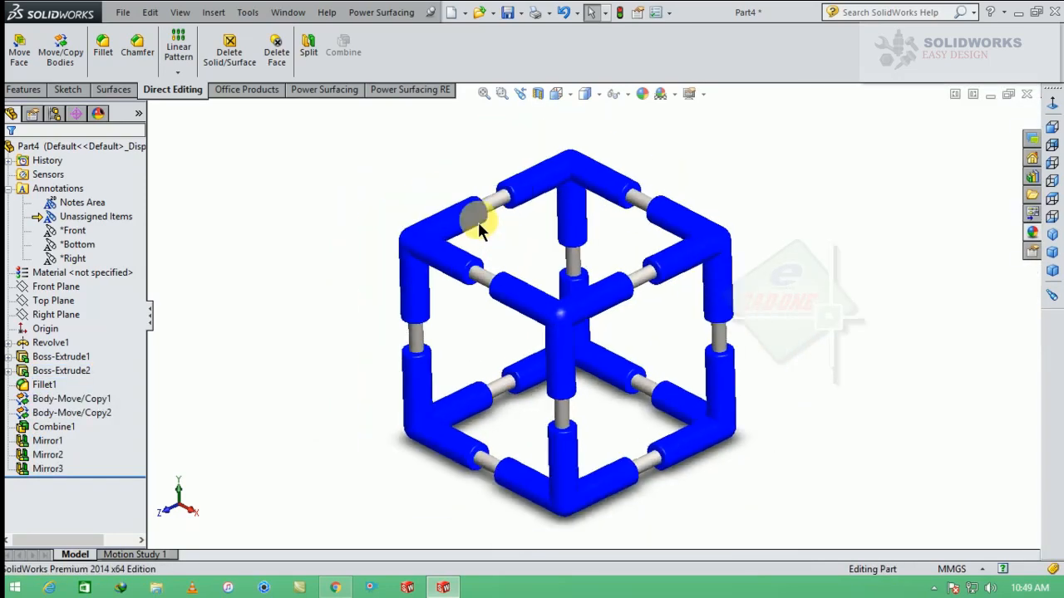
pyautogui.click(1031, 234)
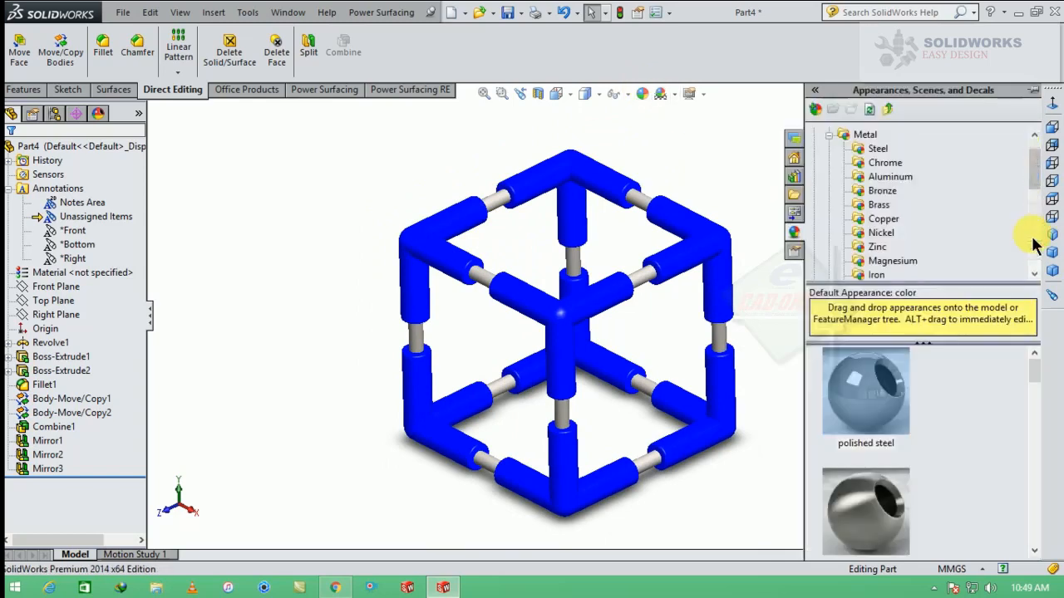
pyautogui.click(829, 136)
pyautogui.click(839, 147)
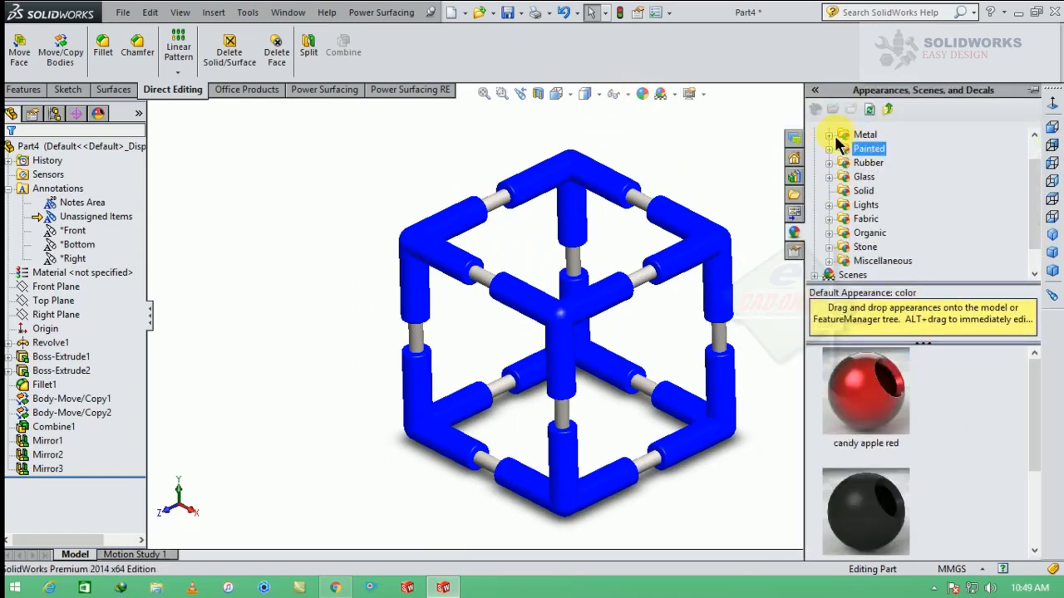
pyautogui.doubleClick(866, 391)
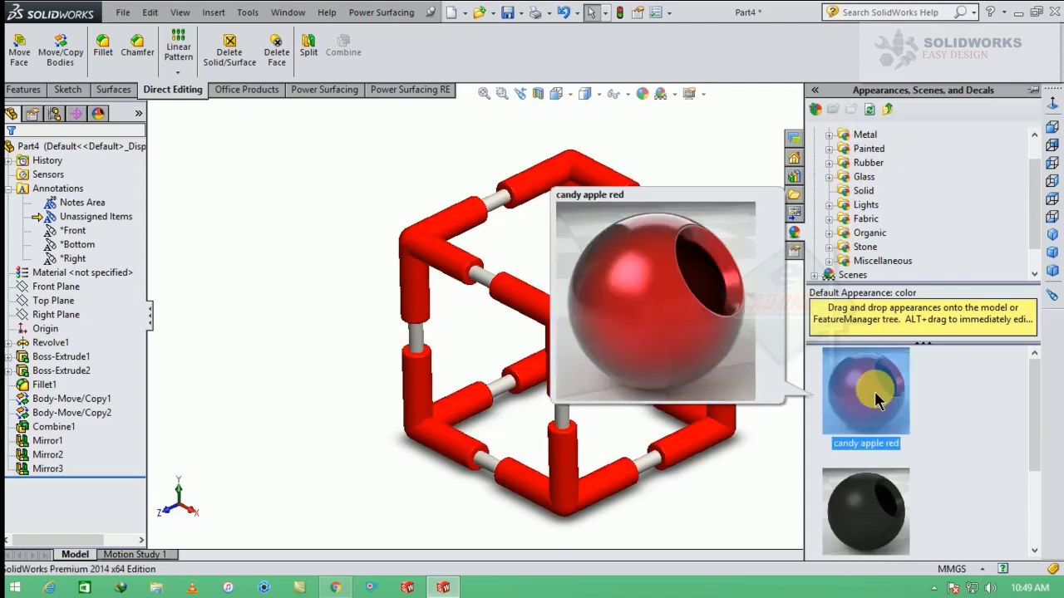